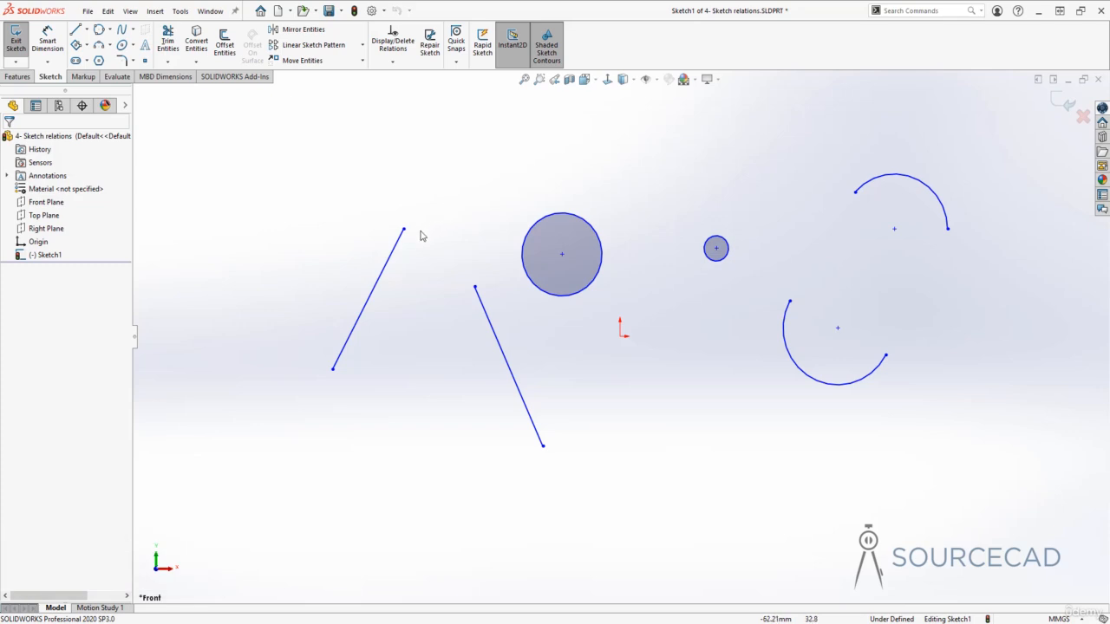
Add a Horizontal relation to the leftmost slanted line
{"action": "left_click", "coordinate": [401, 249]}
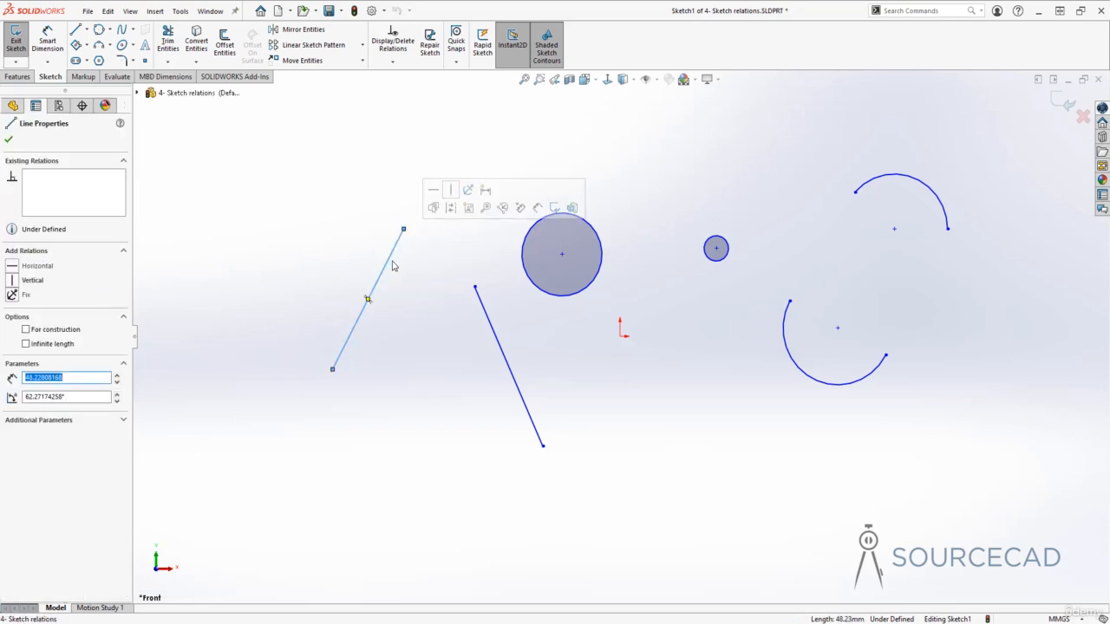
{"action": "left_click", "coordinate": [394, 247]}
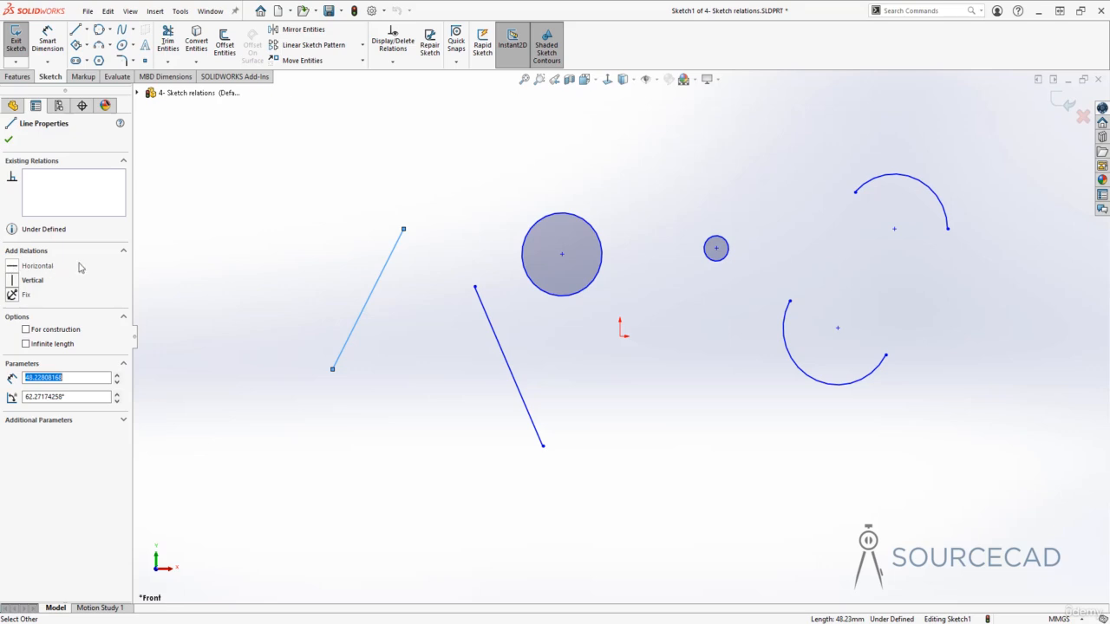
{"action": "left_click", "coordinate": [401, 235]}
{"action": "left_click", "coordinate": [13, 267]}
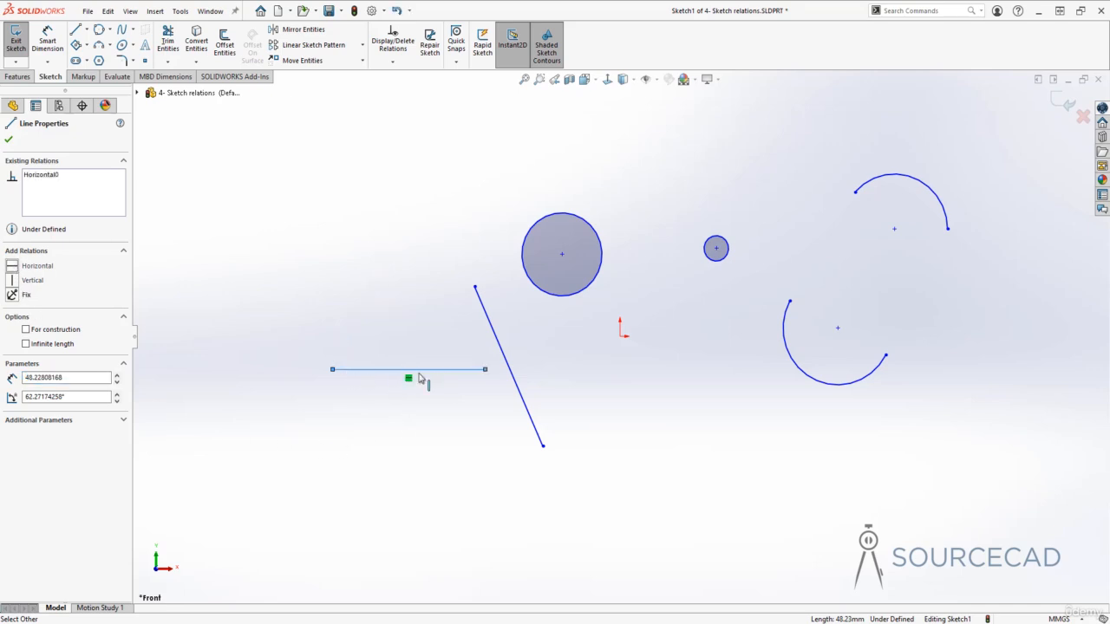
{"action": "left_click", "coordinate": [443, 417]}
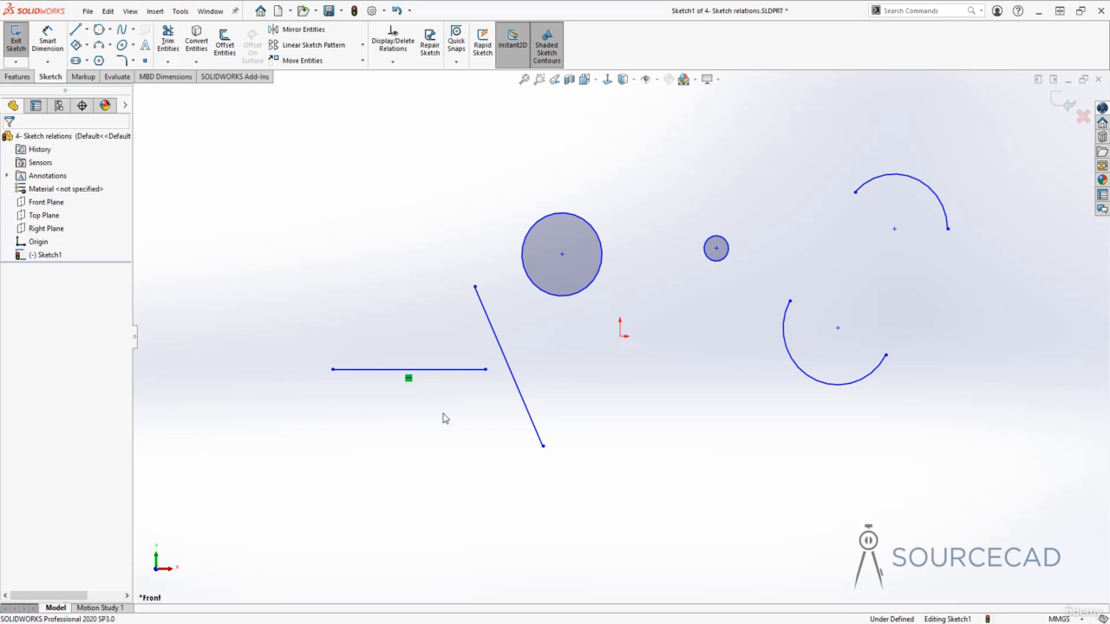
Add a Vertical relation to the slanted line below the large circle
{"action": "left_click", "coordinate": [483, 310]}
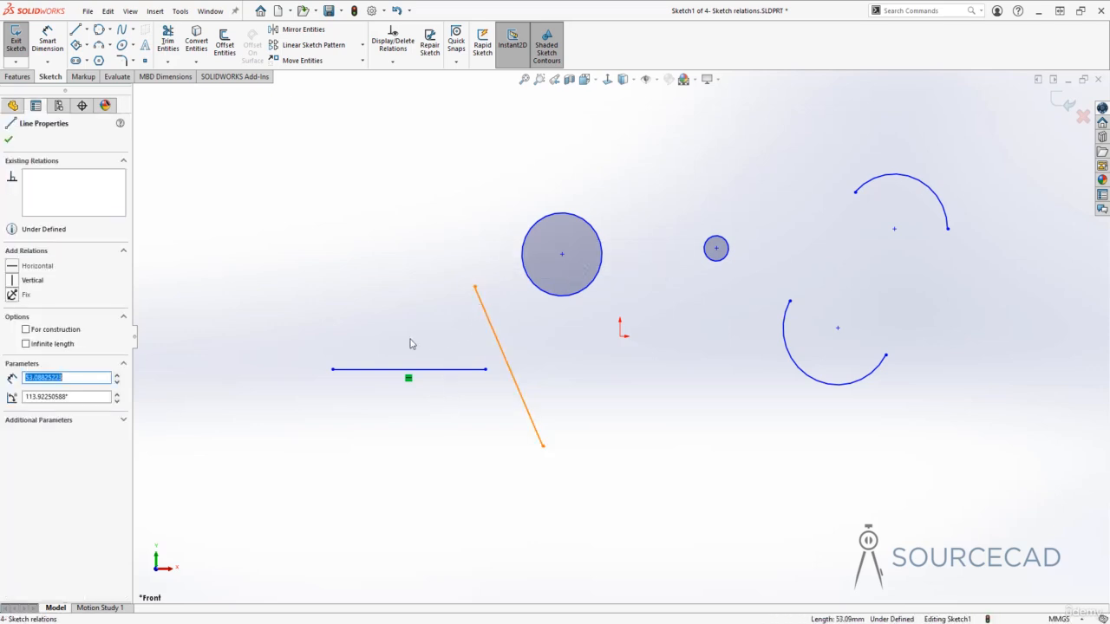
{"action": "left_click", "coordinate": [13, 283]}
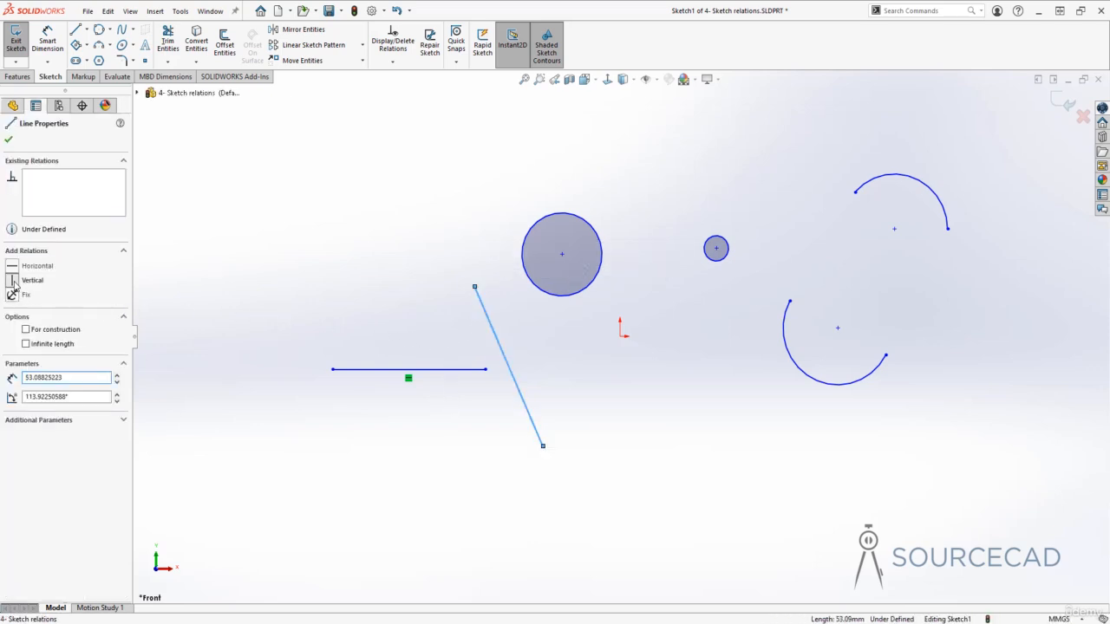
{"action": "left_click", "coordinate": [456, 485]}
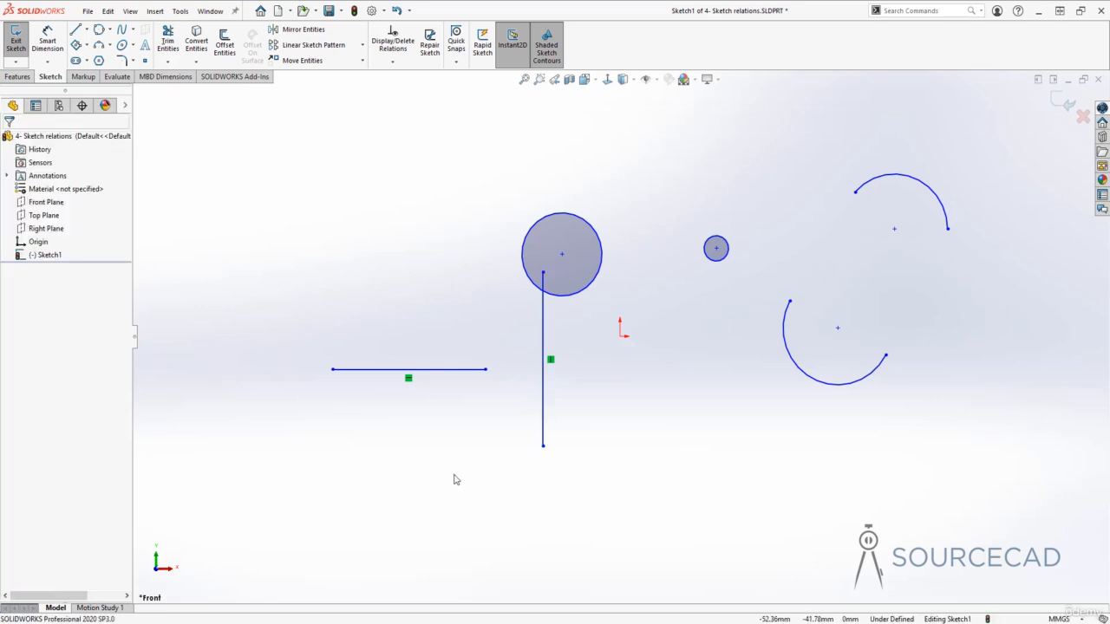
Move the vertical line's upper endpoint to about (-18, 1) mm and the horizontal line's right endpoint to about (-54, -15) mm
{"action": "left_click", "coordinate": [550, 360]}
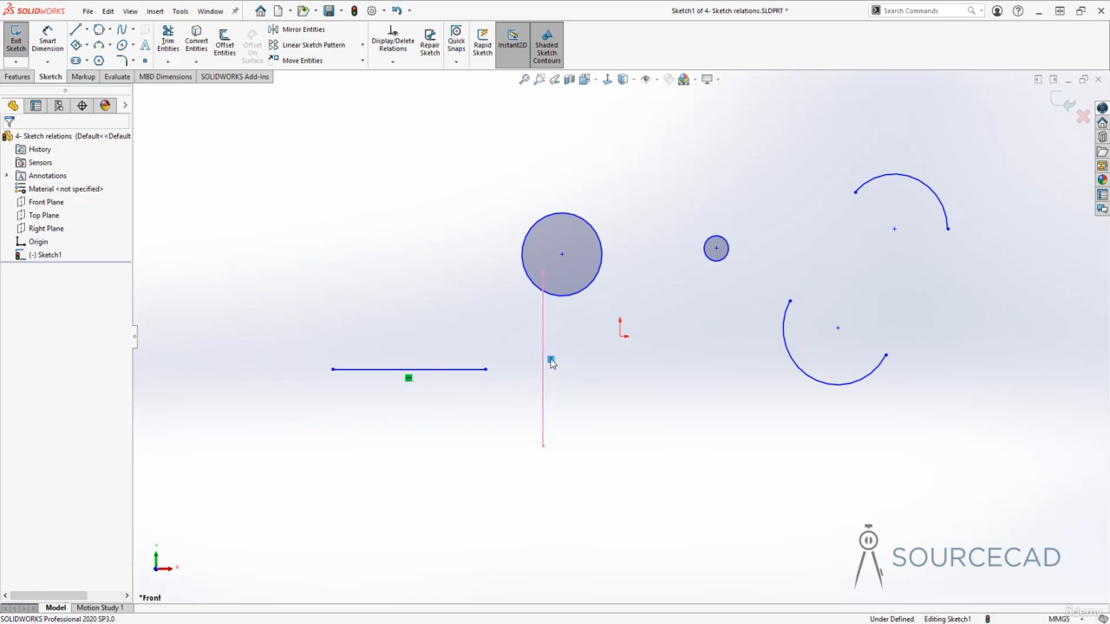
{"action": "left_click", "coordinate": [545, 273]}
{"action": "left_click_drag", "start_coordinate": [539, 307], "coordinate": [562, 336]}
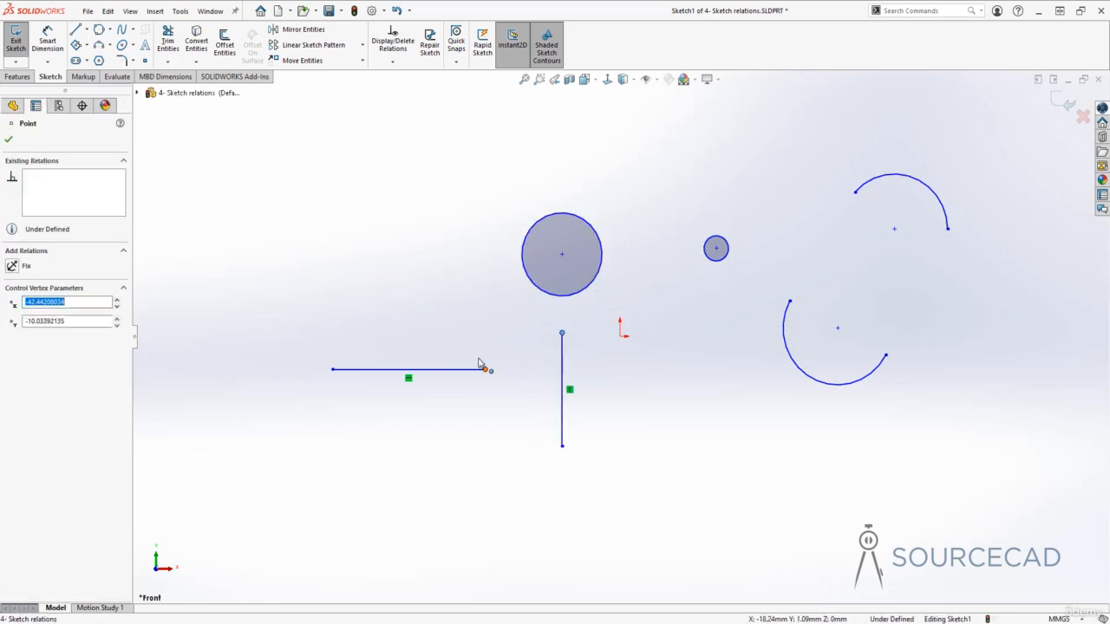
{"action": "left_click_drag", "start_coordinate": [486, 369], "coordinate": [452, 397]}
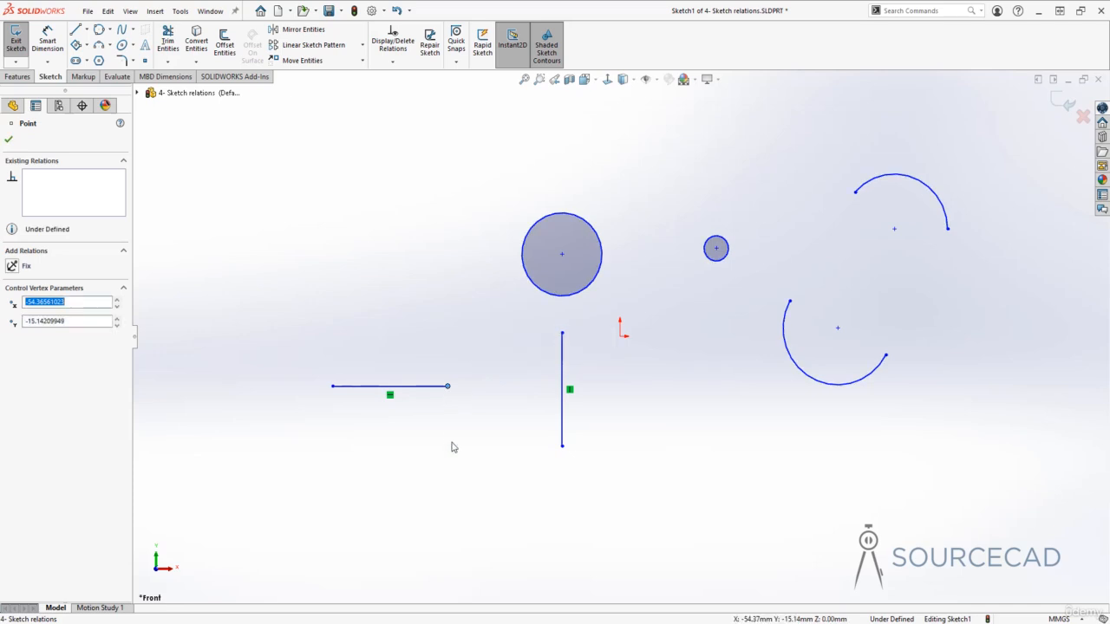
{"action": "left_click", "coordinate": [455, 452]}
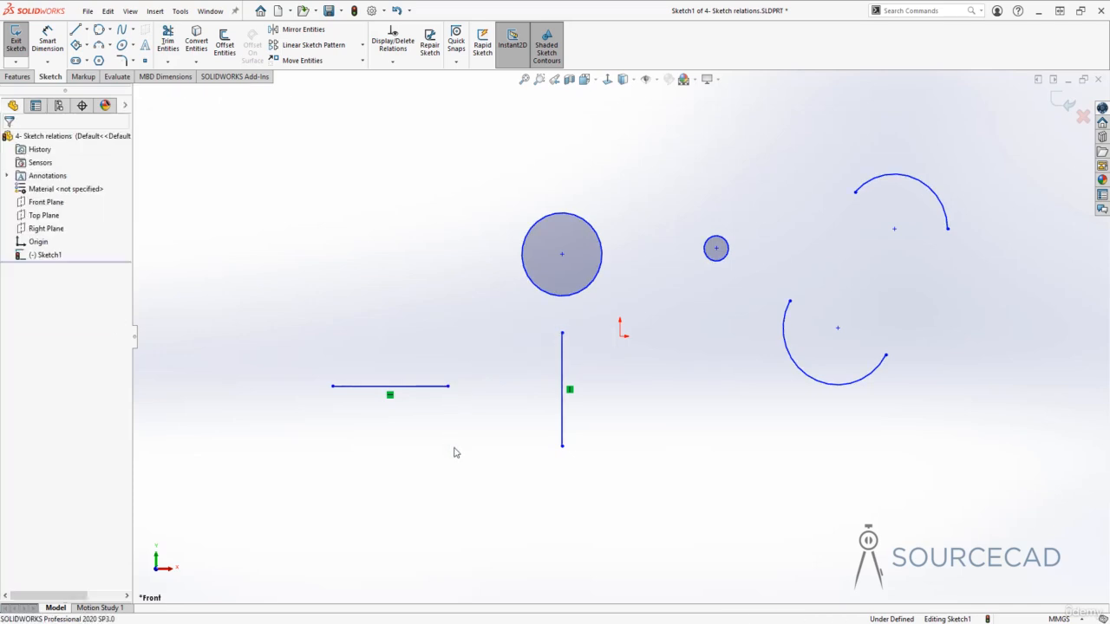
Delete the Horizontal and Vertical relations from the two lines
{"action": "left_click", "coordinate": [390, 396]}
{"action": "right_click", "coordinate": [390, 397]}
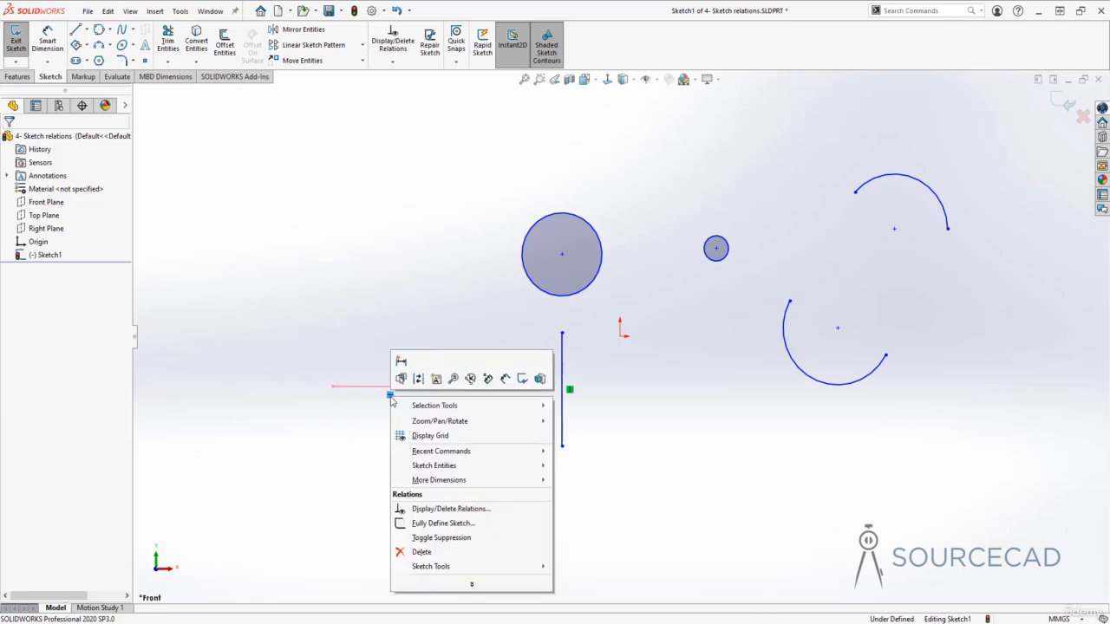
{"action": "left_click", "coordinate": [424, 553]}
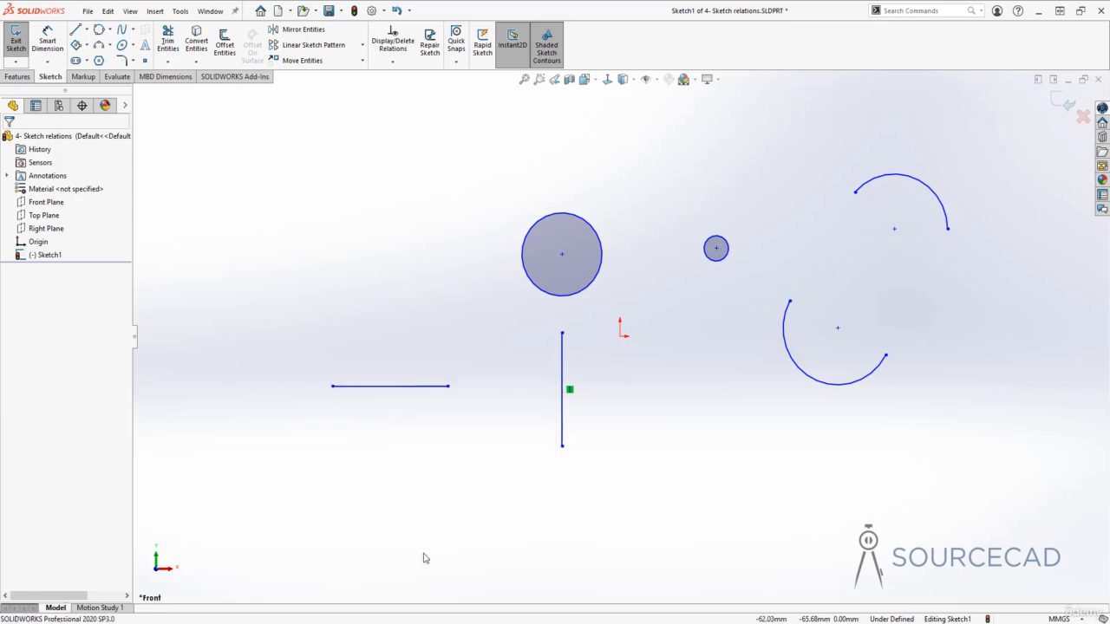
{"action": "left_click", "coordinate": [570, 391]}
{"action": "right_click", "coordinate": [569, 391]}
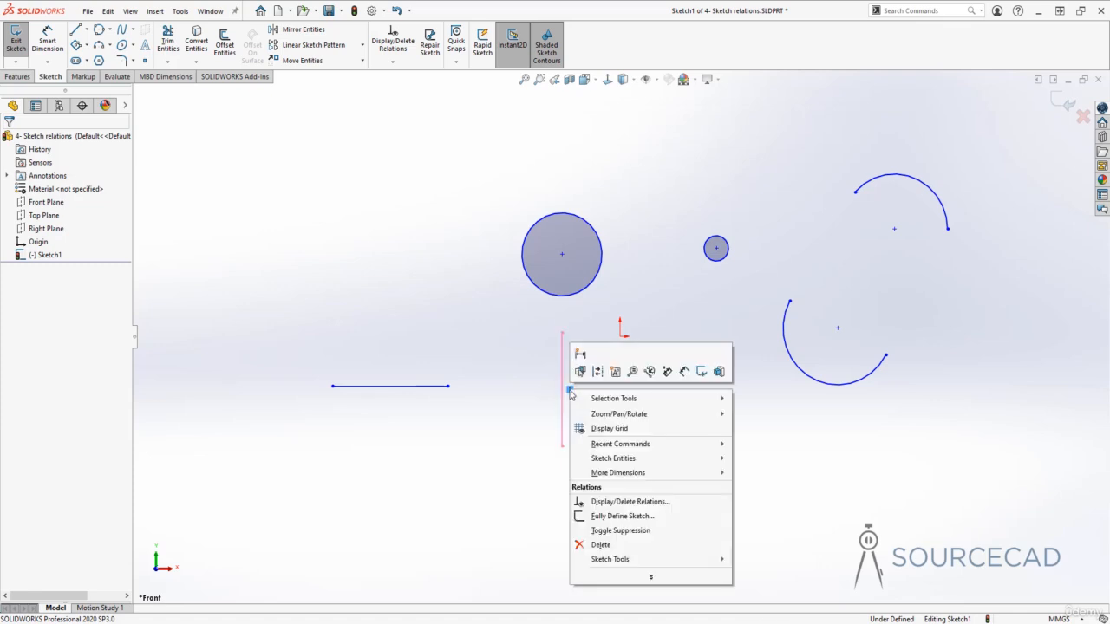
{"action": "left_click", "coordinate": [600, 545]}
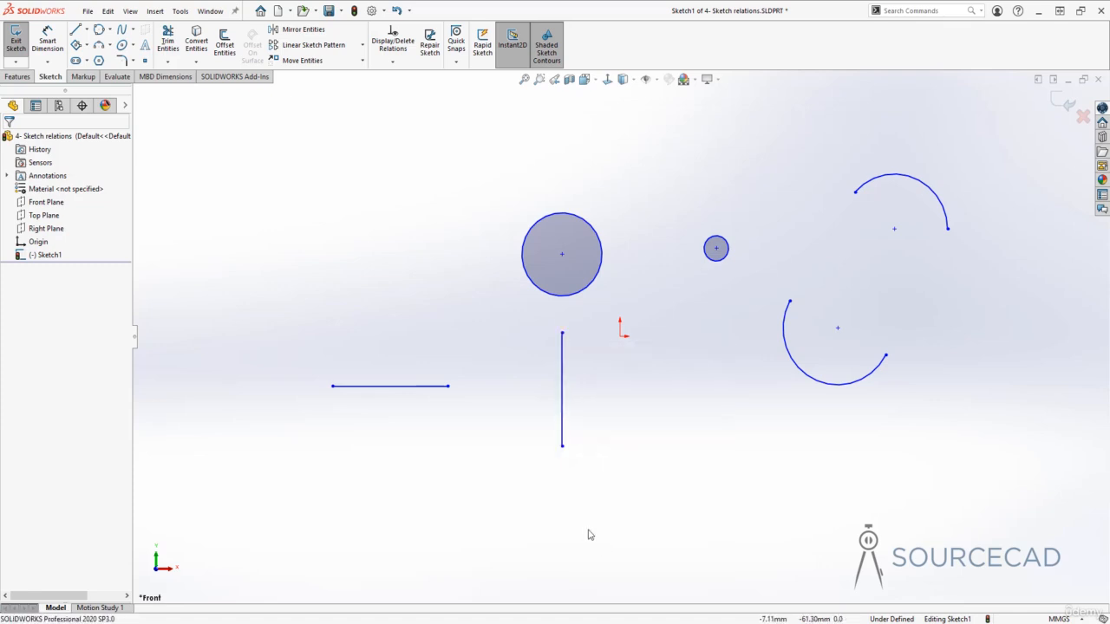
Slant both lines by moving the left line's right endpoint to about (-77, 19) mm and the other line's upper endpoint to about (-51, -3) mm
{"action": "left_click_drag", "start_coordinate": [448, 386], "coordinate": [375, 273]}
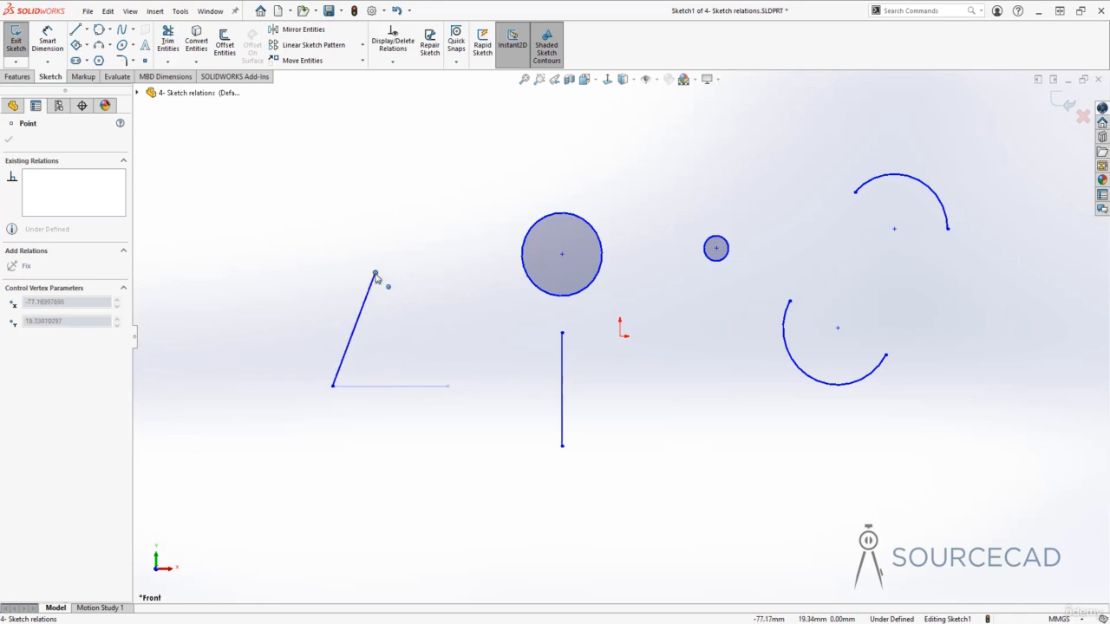
{"action": "left_click_drag", "start_coordinate": [562, 333], "coordinate": [460, 348]}
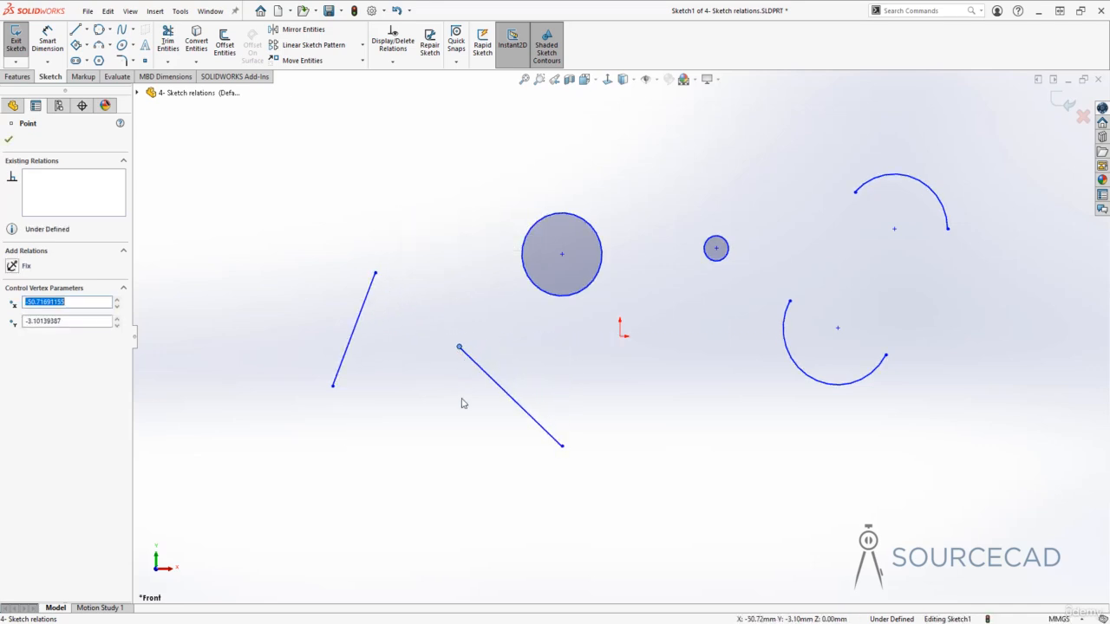
{"action": "left_click", "coordinate": [462, 405]}
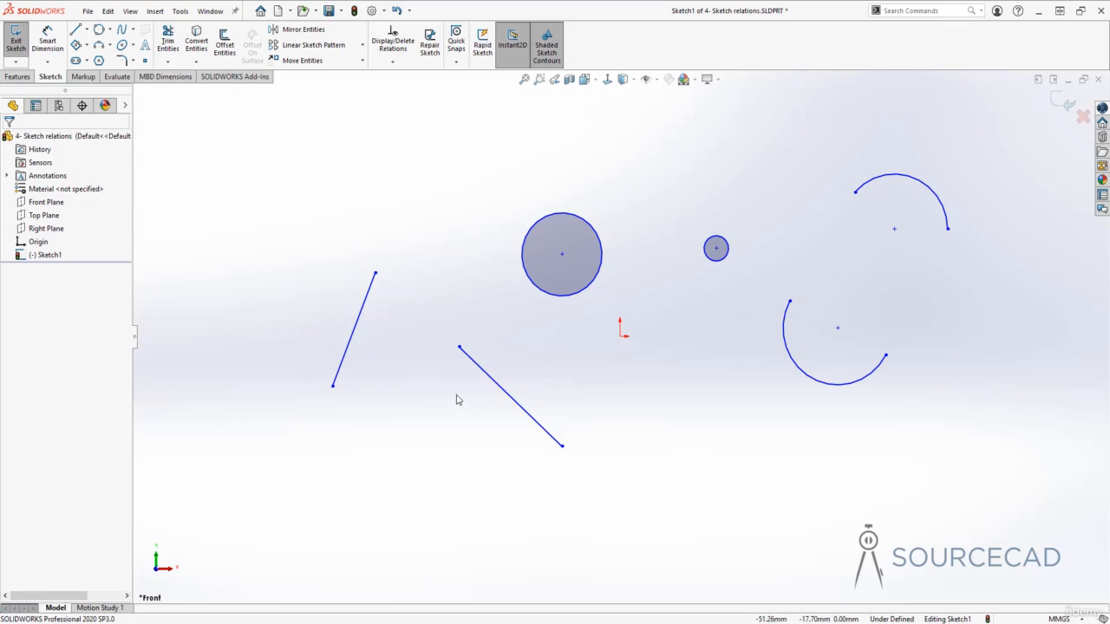
{"action": "left_click", "coordinate": [372, 291]}
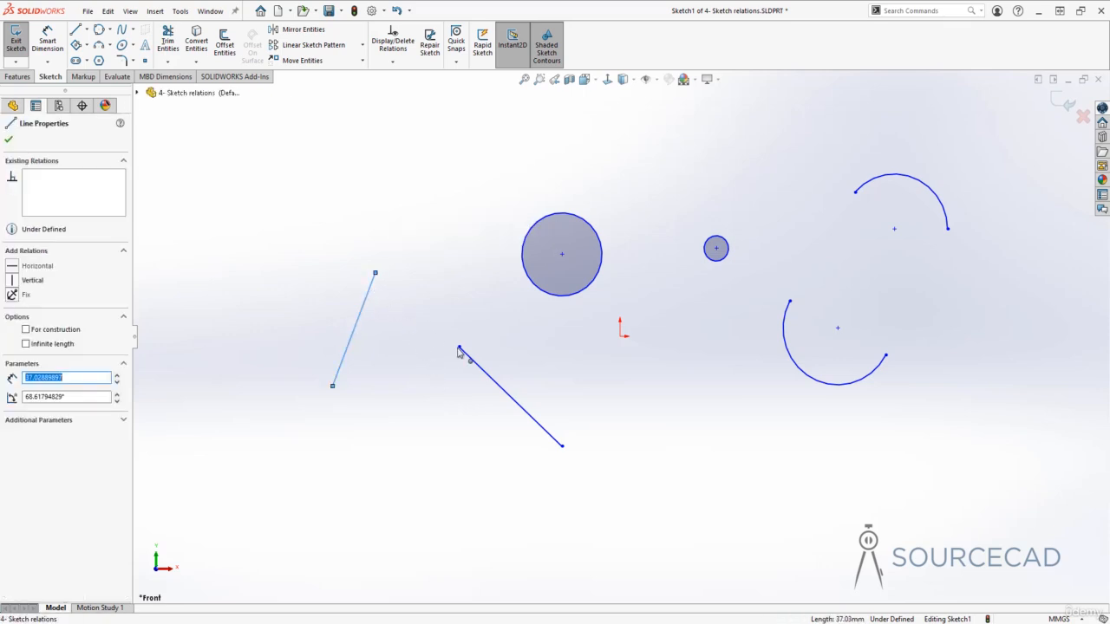
{"action": "left_click", "coordinate": [478, 368], "text": "ctrl"}
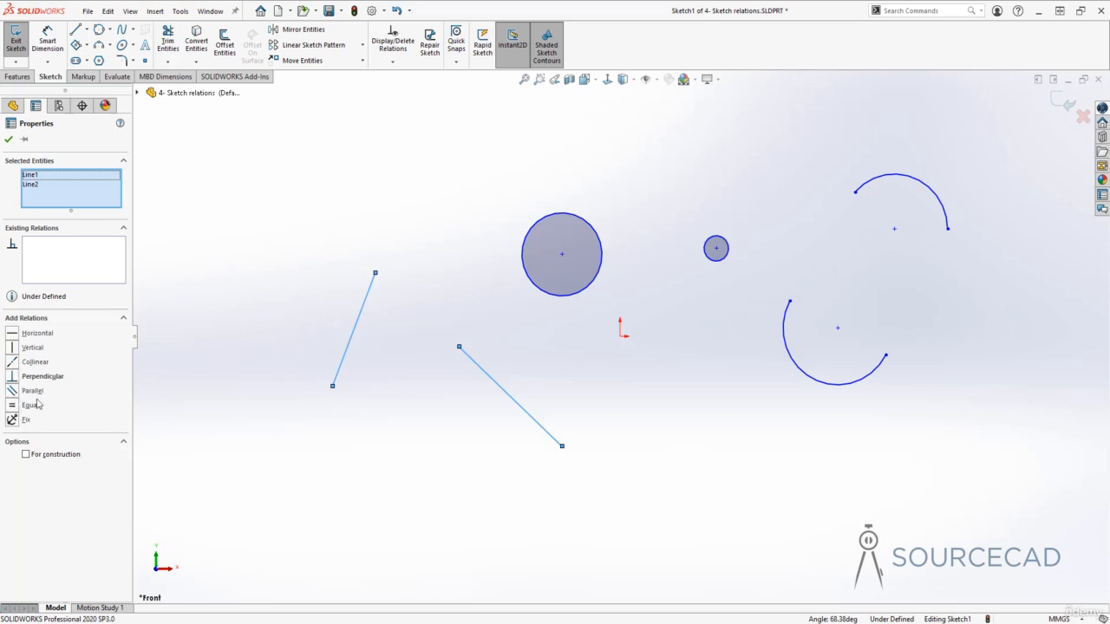
{"action": "key", "text": "Escape"}
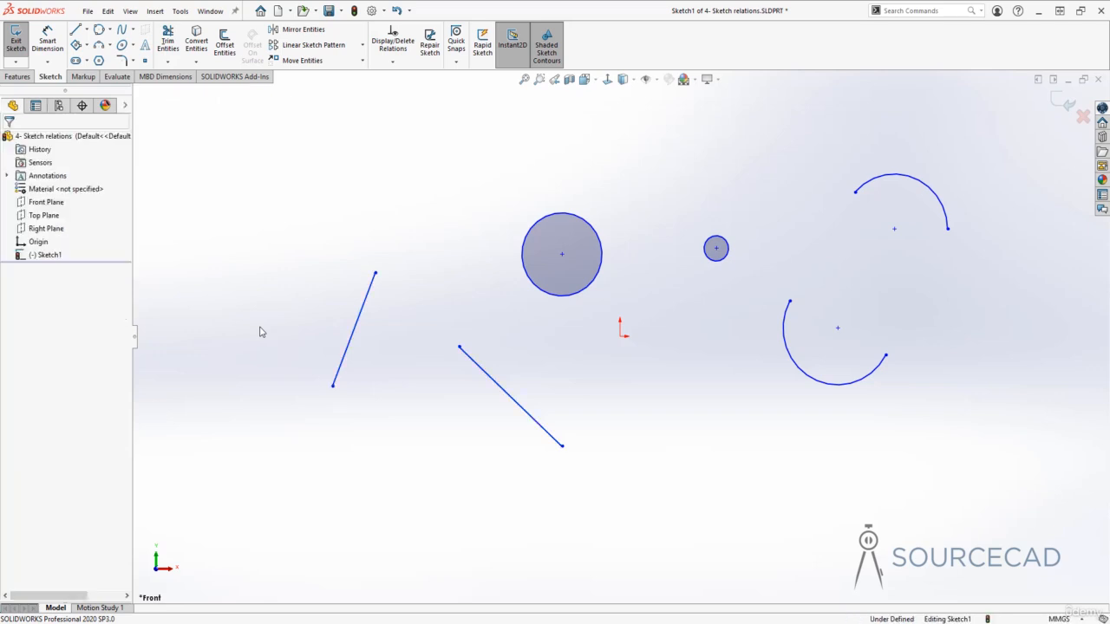
Add a Collinear relation between the two slanted lines
{"action": "left_click", "coordinate": [372, 288]}
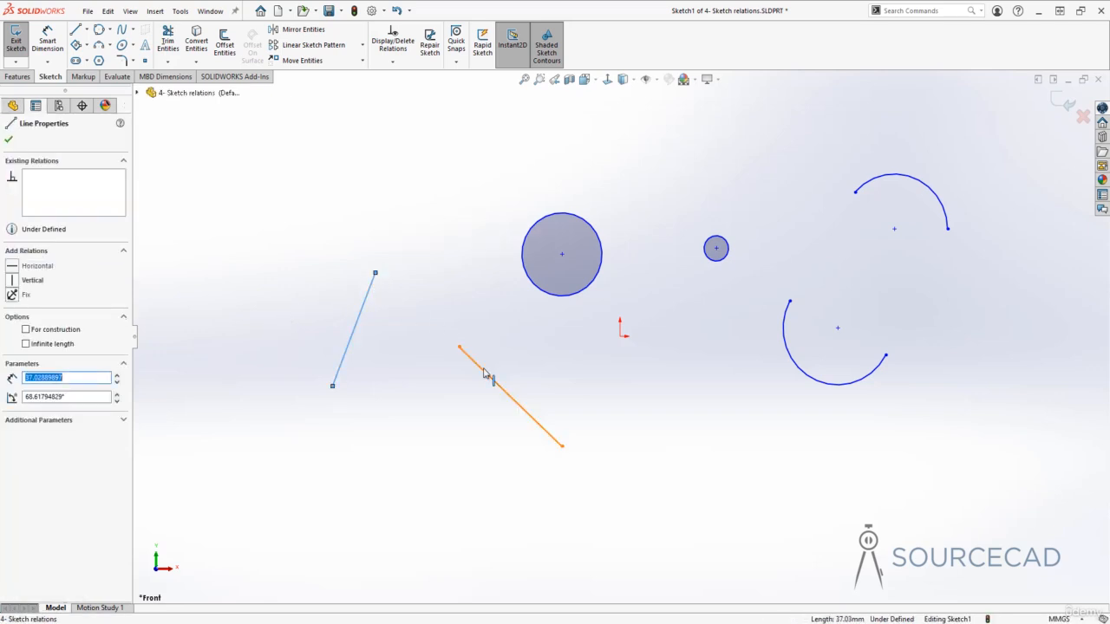
{"action": "left_click", "coordinate": [485, 373], "text": "ctrl"}
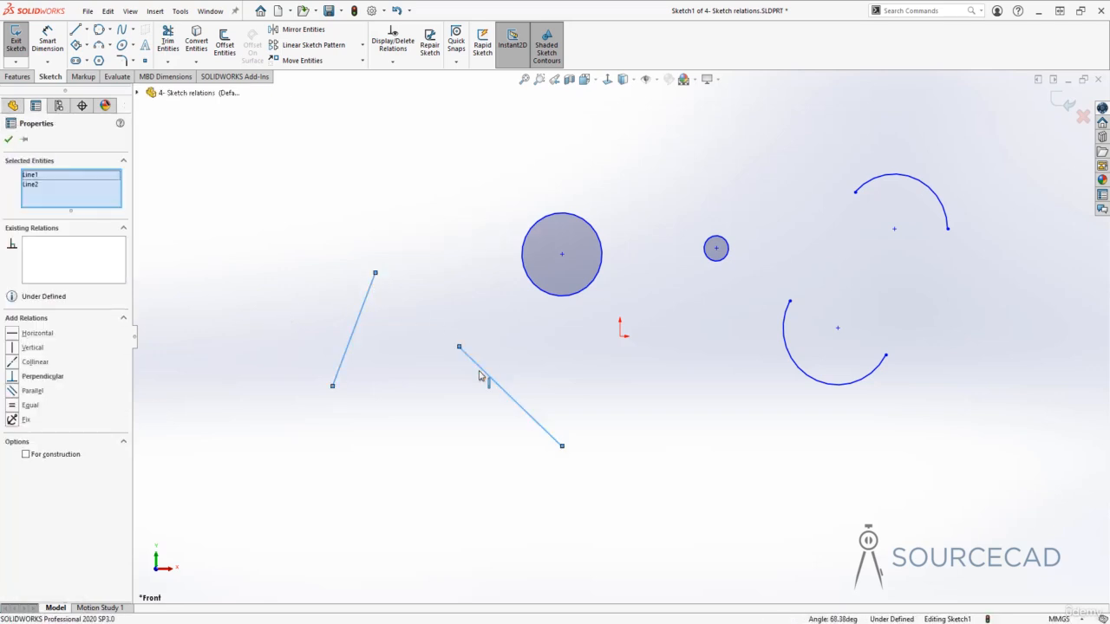
{"action": "left_click", "coordinate": [12, 364]}
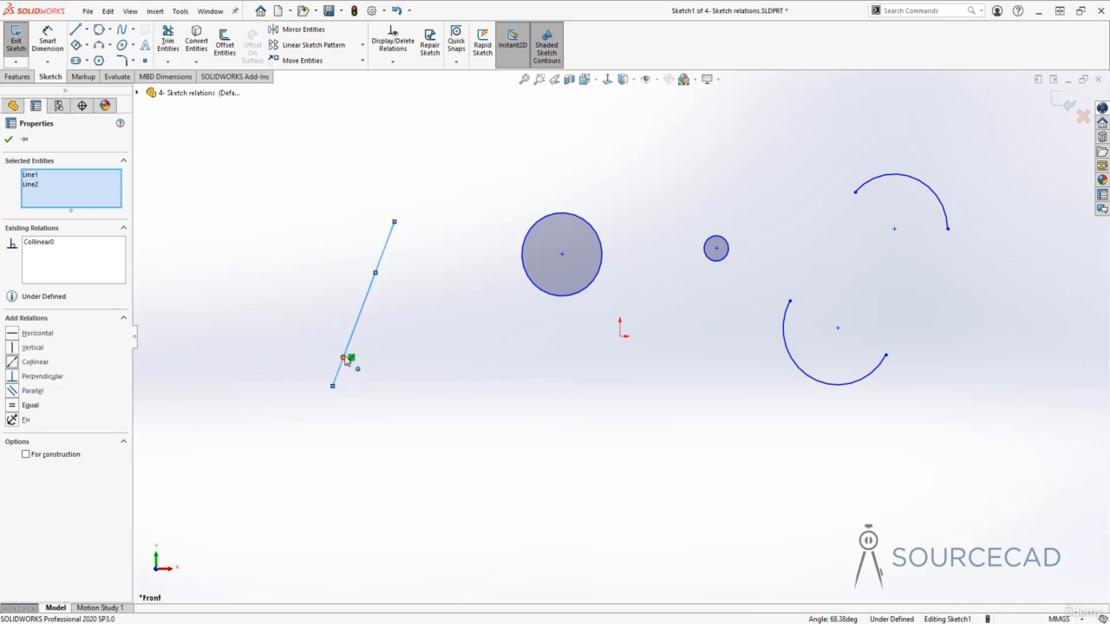
Move the upper collinear line's lower endpoint to about (-75, 27) mm and shift the lower collinear line slightly left
{"action": "left_click_drag", "start_coordinate": [345, 360], "coordinate": [382, 248]}
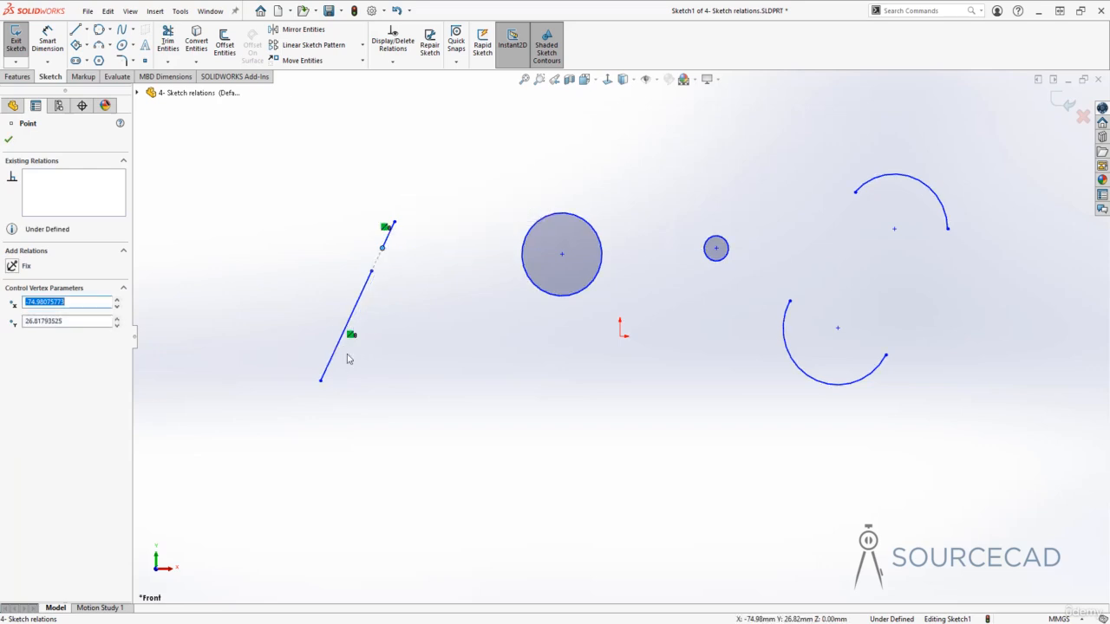
{"action": "left_click", "coordinate": [428, 279]}
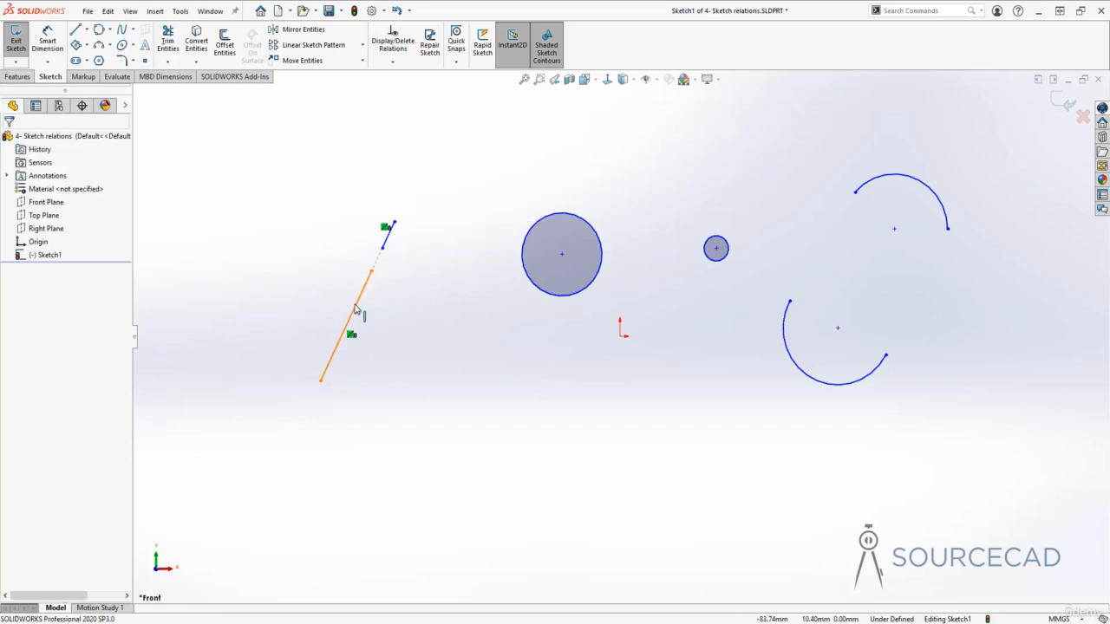
{"action": "mouse_move", "coordinate": [356, 308]}
{"action": "left_mouse_down"}
{"action": "mouse_move", "coordinate": [262, 260]}
{"action": "mouse_move", "coordinate": [378, 318]}
{"action": "mouse_move", "coordinate": [350, 306]}
{"action": "left_mouse_up"}
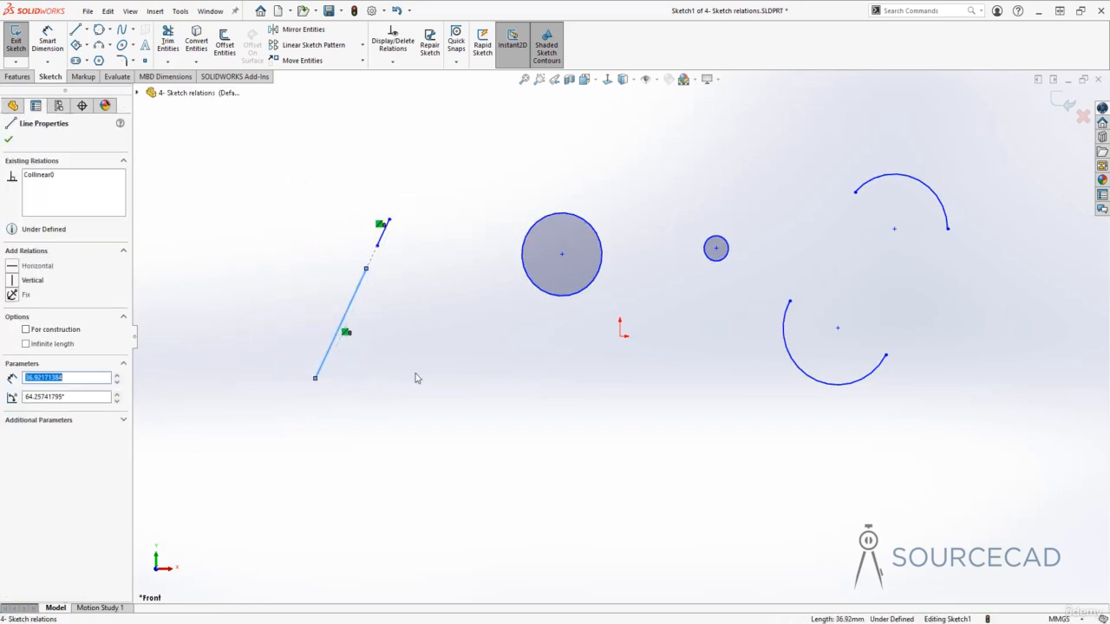
{"action": "left_click", "coordinate": [421, 374]}
Undo the collinear line moves and the Collinear relation
{"action": "key", "text": "ctrl+z"}
{"action": "key", "text": "ctrl+z"}
{"action": "key", "text": "ctrl+z"}
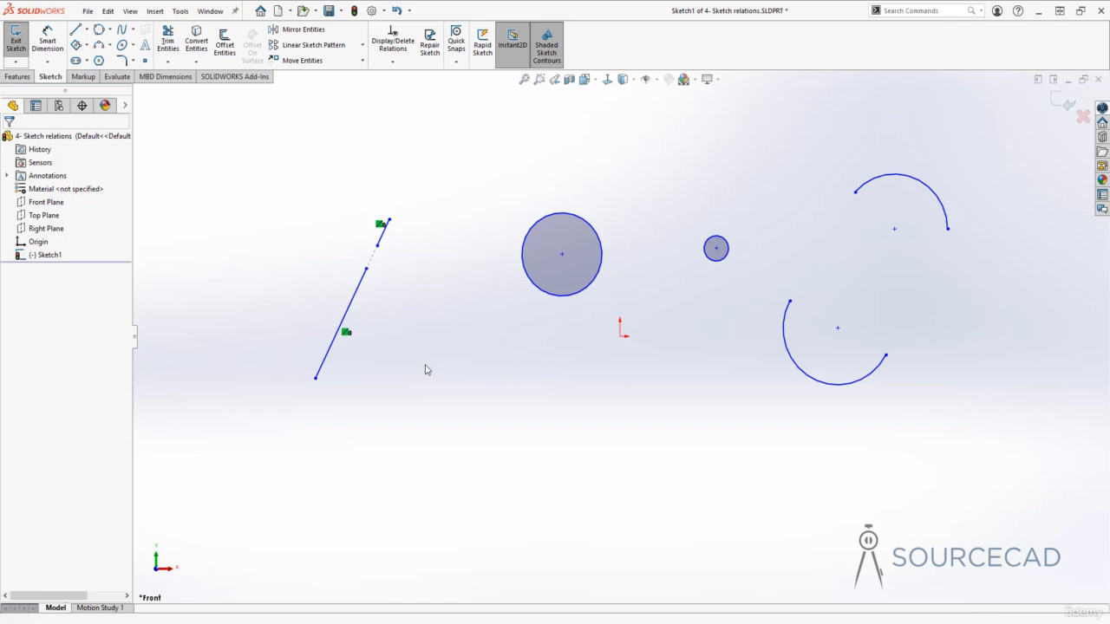
{"action": "left_click", "coordinate": [425, 369]}
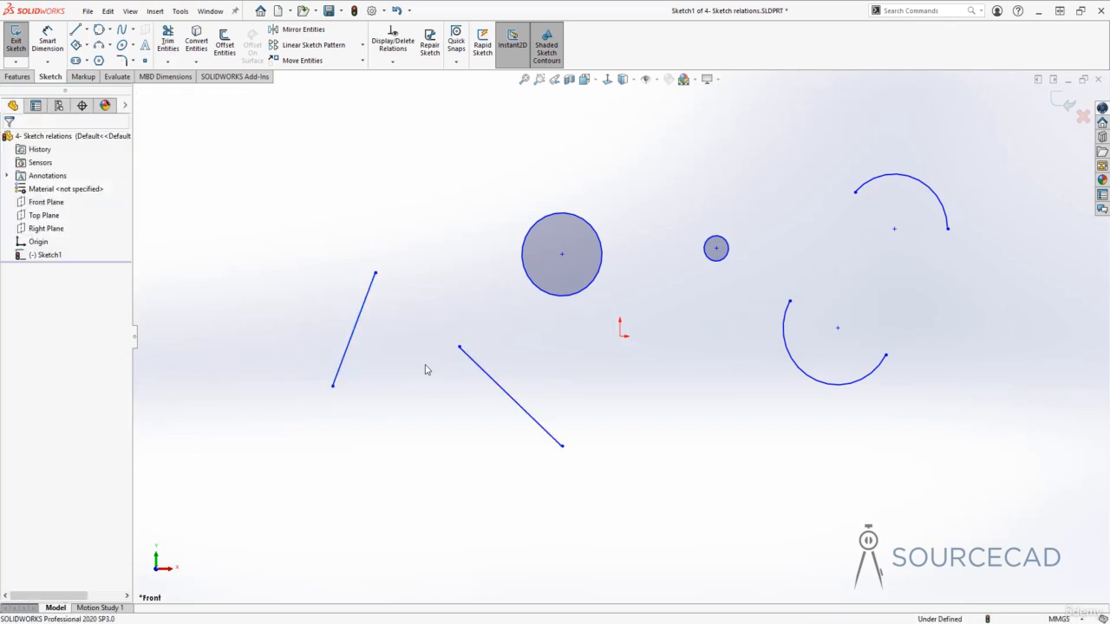
Add a Perpendicular relation between the two slanted lines
{"action": "left_click", "coordinate": [363, 312]}
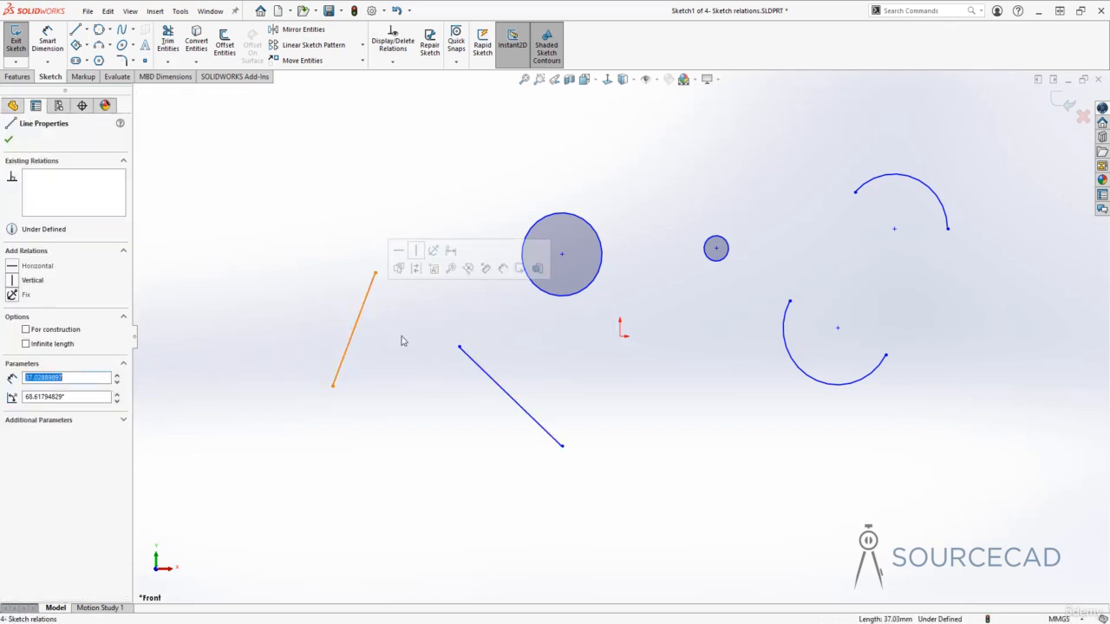
{"action": "left_click", "coordinate": [479, 371], "text": "ctrl"}
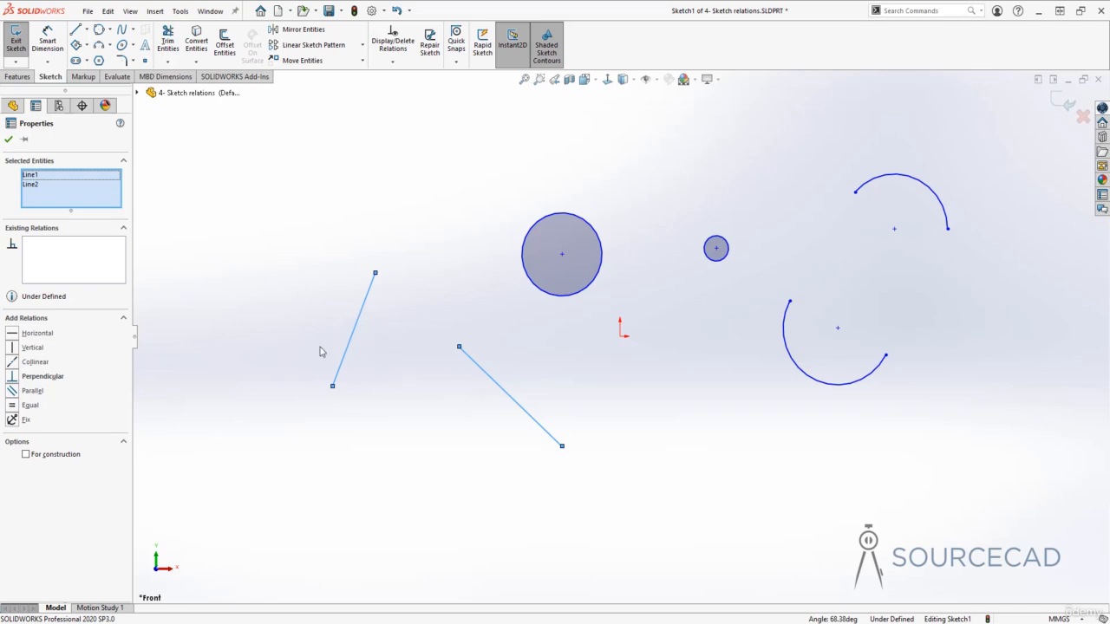
{"action": "left_click", "coordinate": [12, 379]}
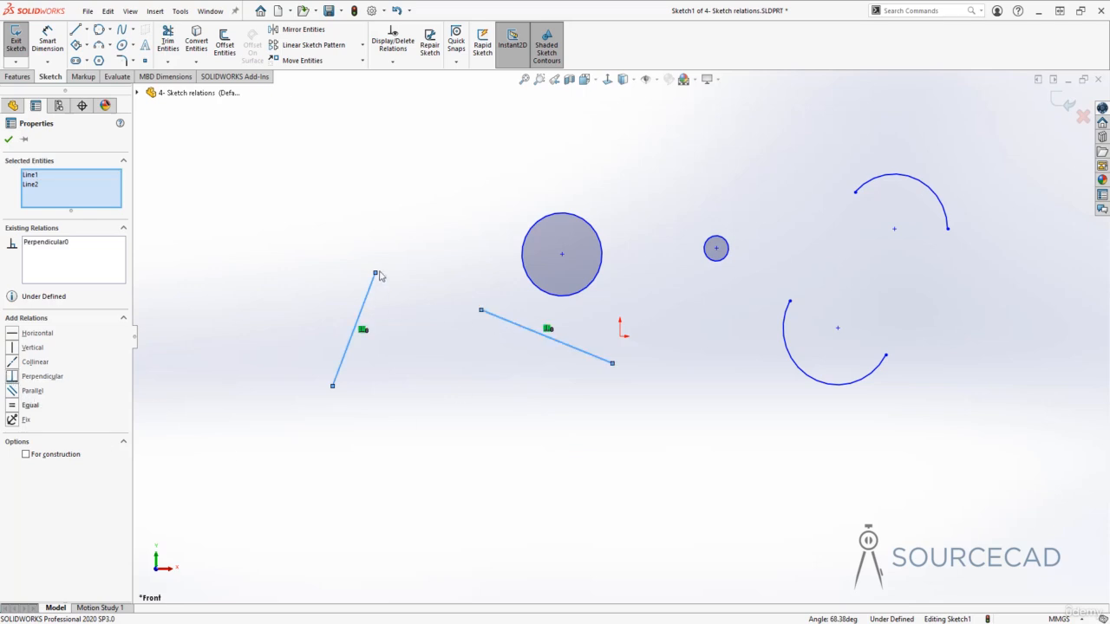
Extend the left line's upper end to about (-71, 36) mm and place the other line's near endpoint on it at about (-77, 20) mm
{"action": "left_click_drag", "start_coordinate": [376, 273], "coordinate": [395, 216]}
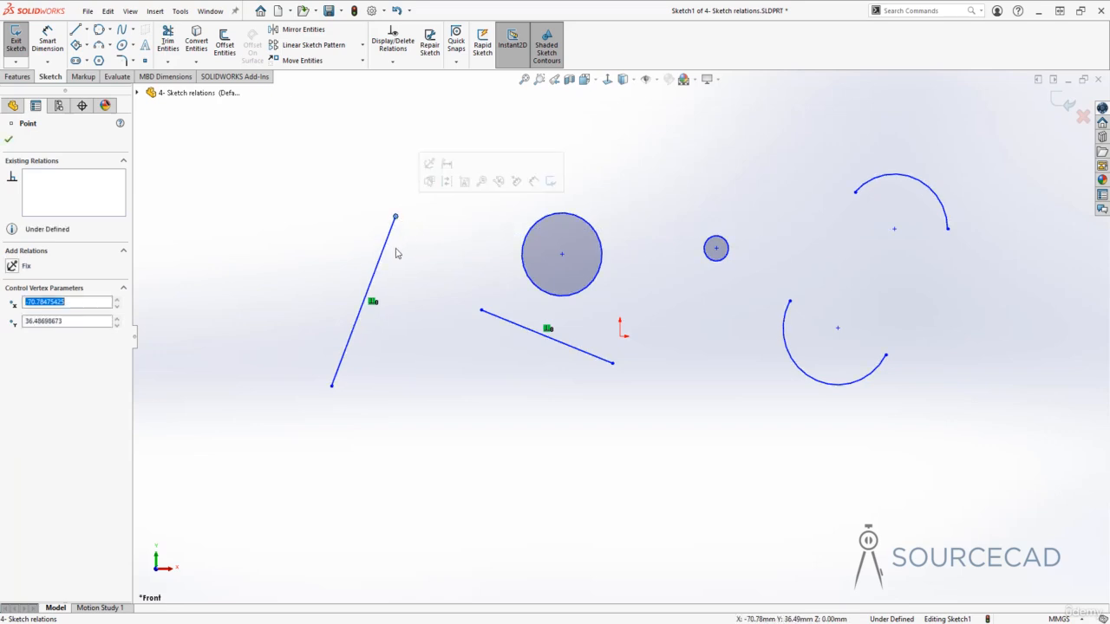
{"action": "left_click_drag", "start_coordinate": [483, 312], "coordinate": [375, 274]}
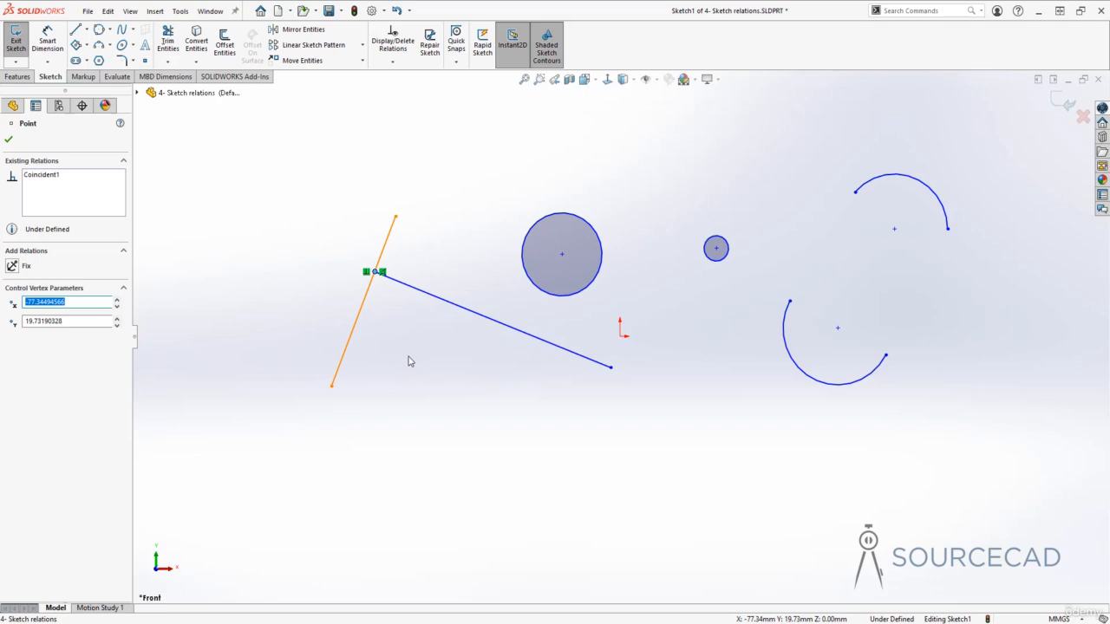
Undo the endpoint moves and the Perpendicular relation
{"action": "key", "text": "ctrl+z"}
{"action": "key", "text": "ctrl+z"}
{"action": "key", "text": "ctrl+z"}
{"action": "key", "text": "ctrl+z"}
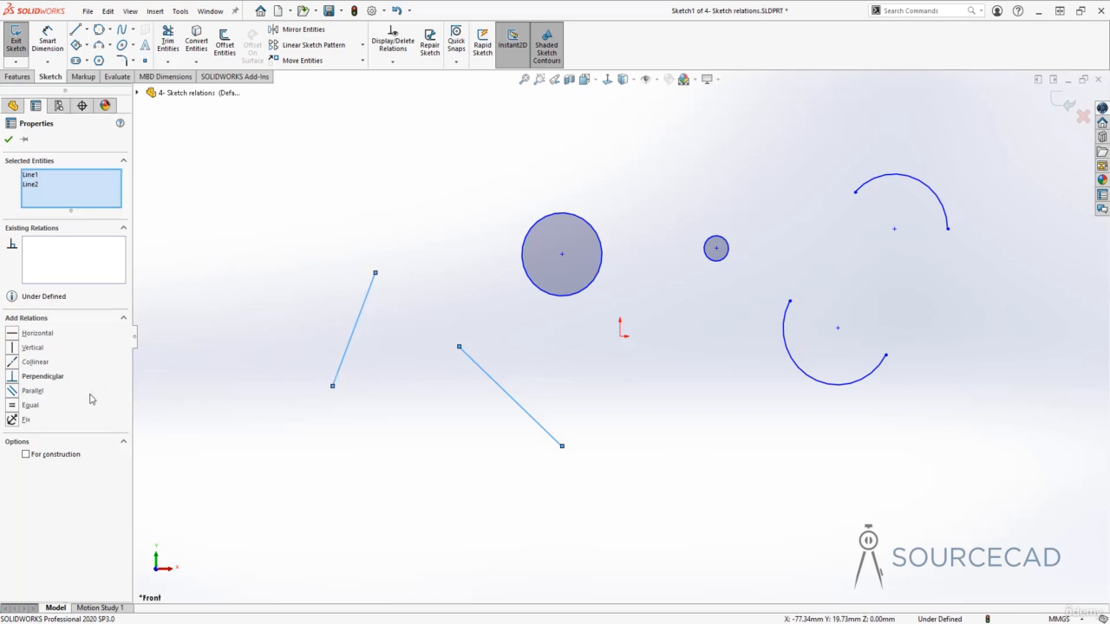
Add a Parallel relation between the two slanted lines
{"action": "left_click", "coordinate": [16, 394]}
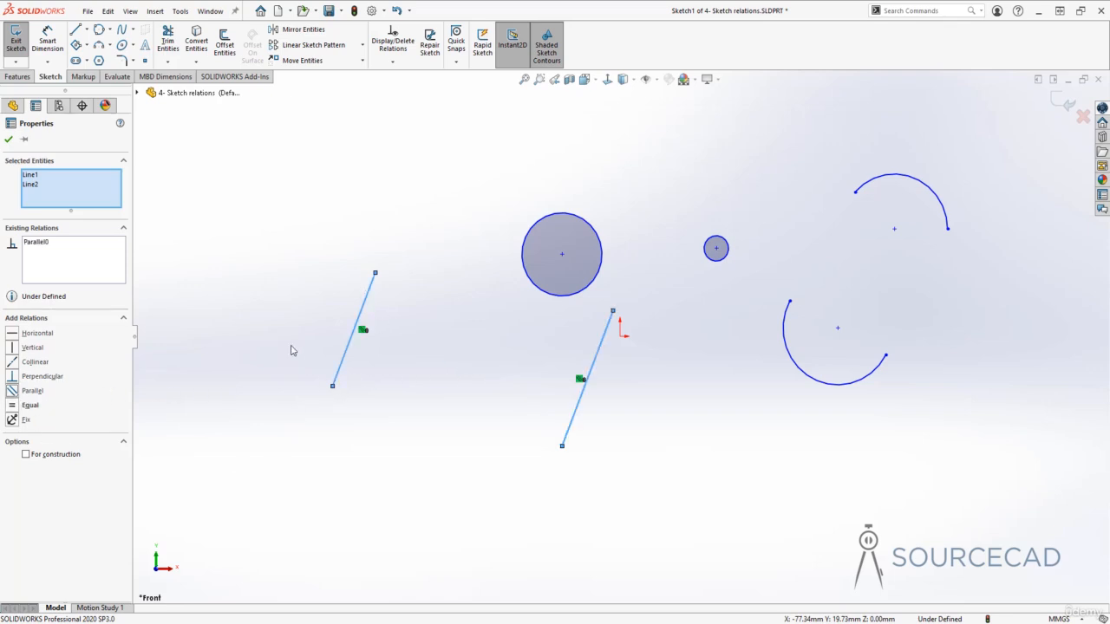
Move the two parallel lines together and undo both the move and the Parallel relation
{"action": "left_click_drag", "start_coordinate": [610, 331], "coordinate": [570, 350]}
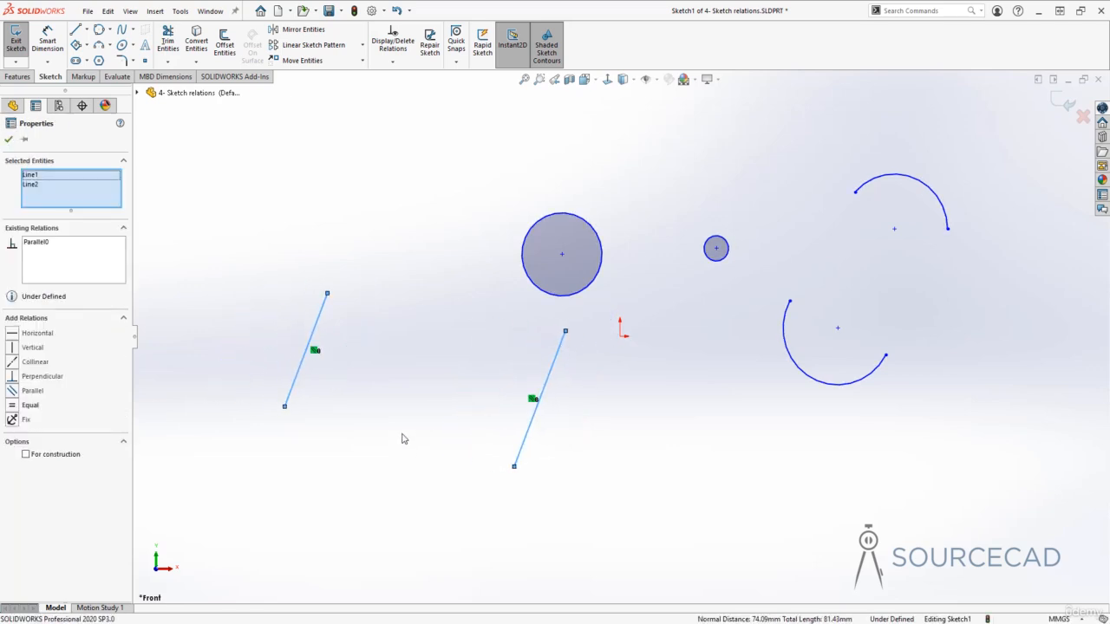
{"action": "key", "text": "ctrl+z"}
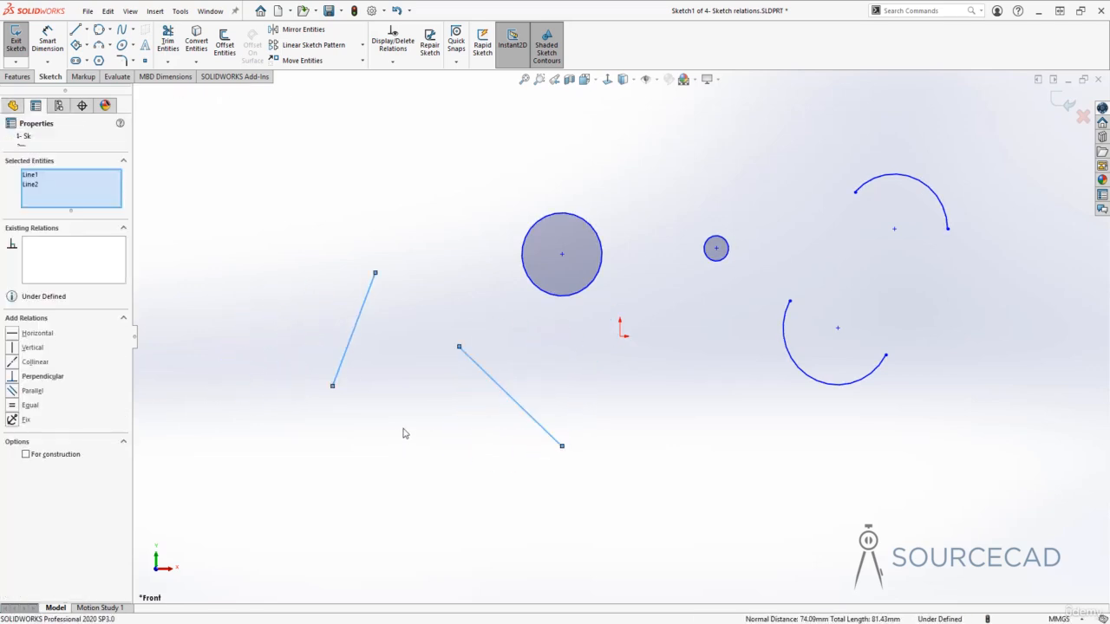
Add an Equal relation between the two slanted lines and reposition the left line with its lower end at about (-91, -12) mm
{"action": "left_click", "coordinate": [13, 405]}
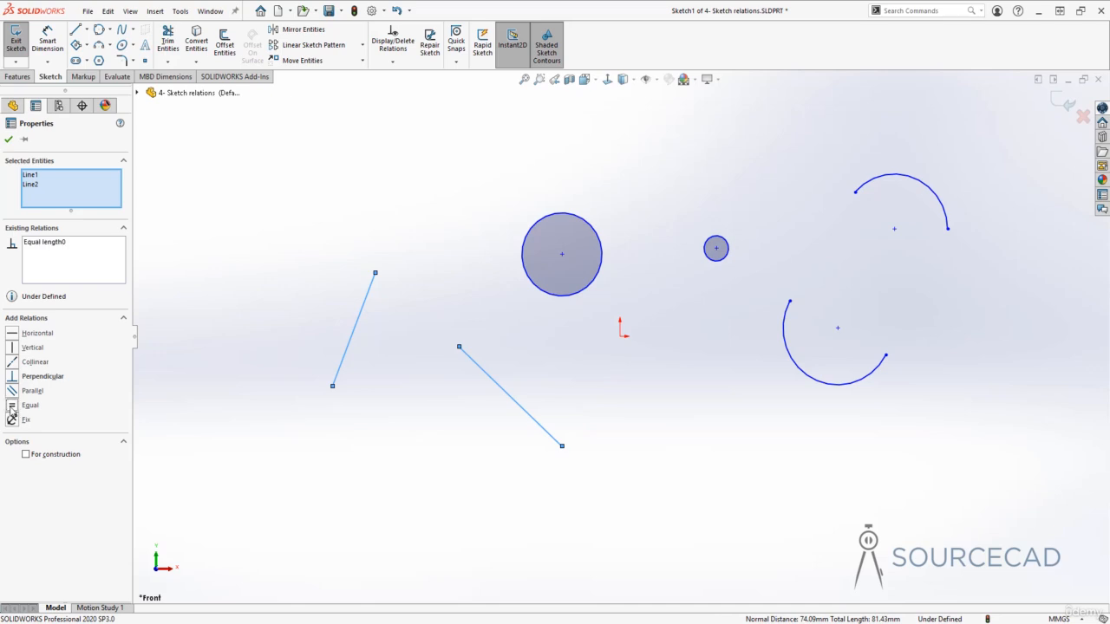
{"action": "left_click", "coordinate": [414, 350]}
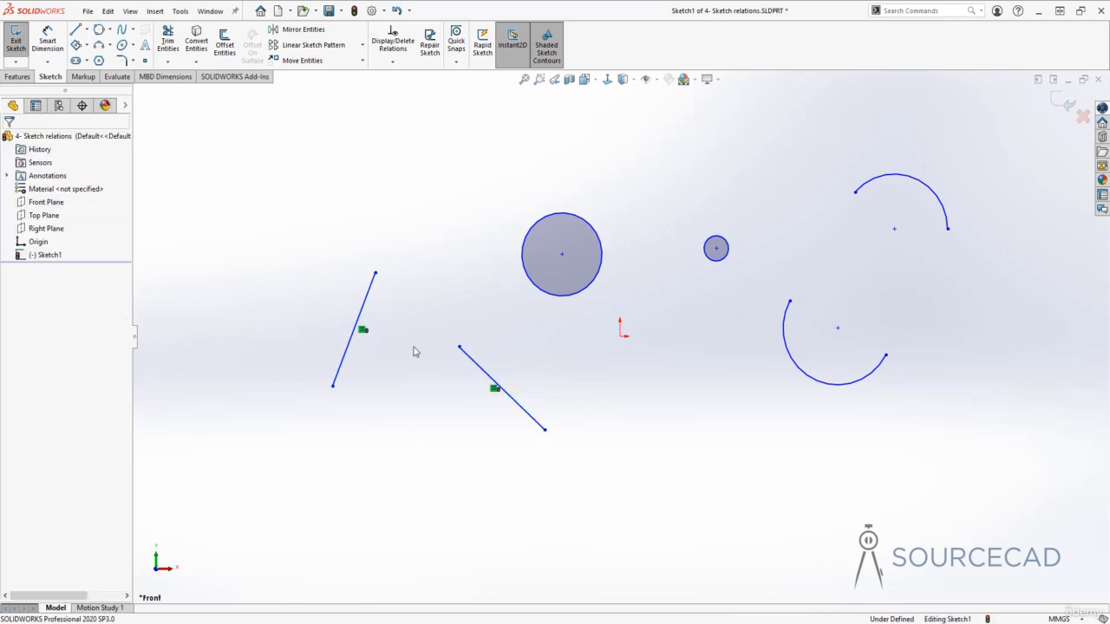
{"action": "left_click", "coordinate": [375, 274]}
{"action": "left_click_drag", "start_coordinate": [375, 274], "coordinate": [401, 209]}
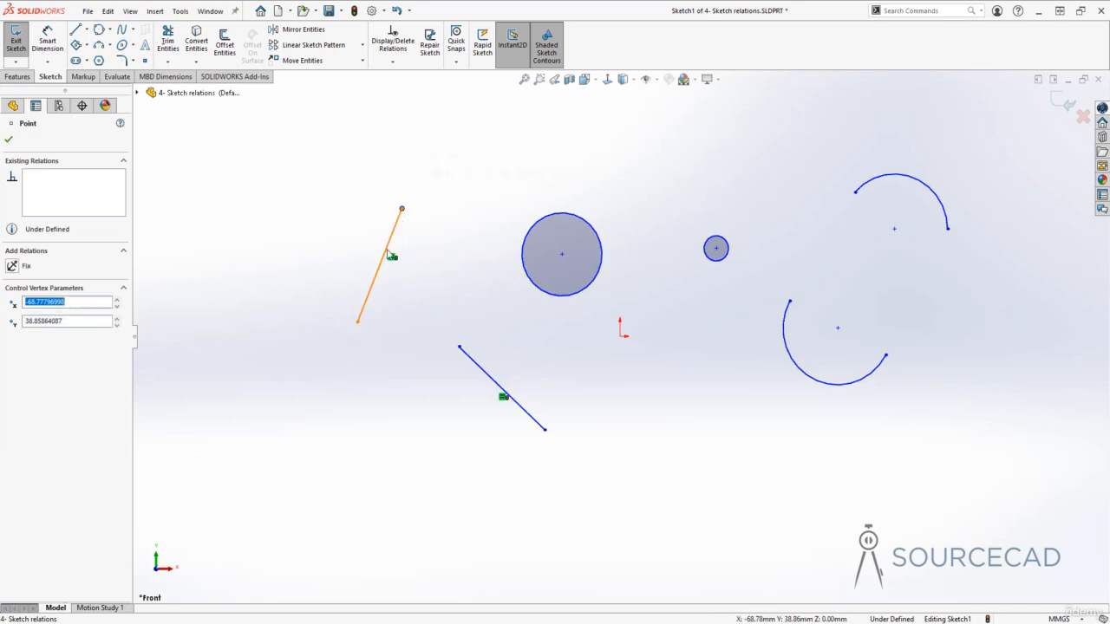
{"action": "left_click_drag", "start_coordinate": [358, 324], "coordinate": [332, 382]}
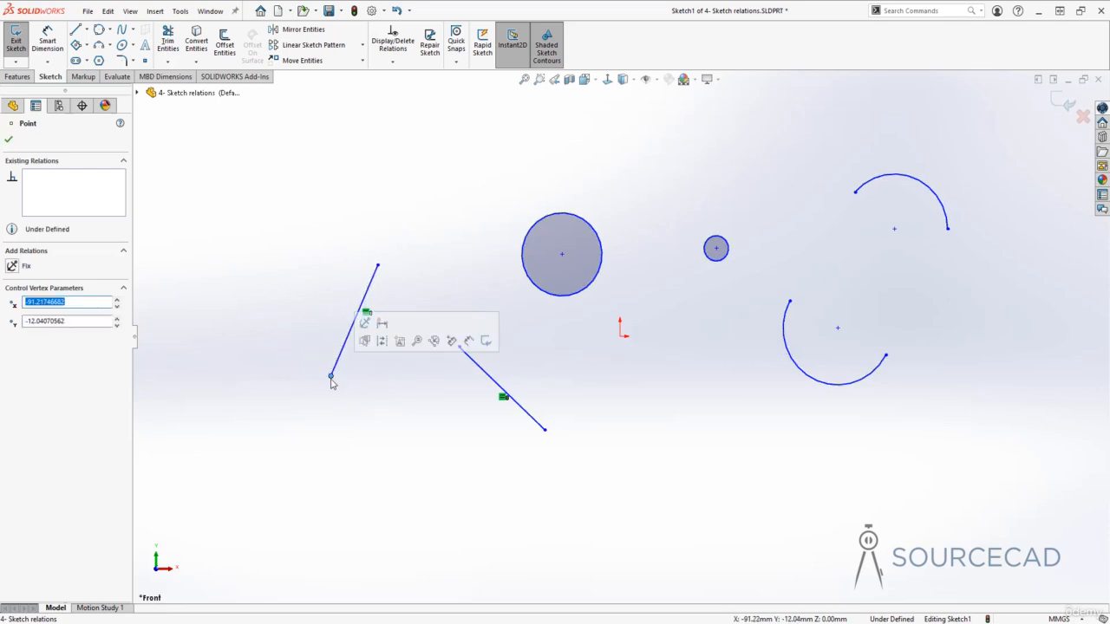
{"action": "left_click", "coordinate": [358, 410]}
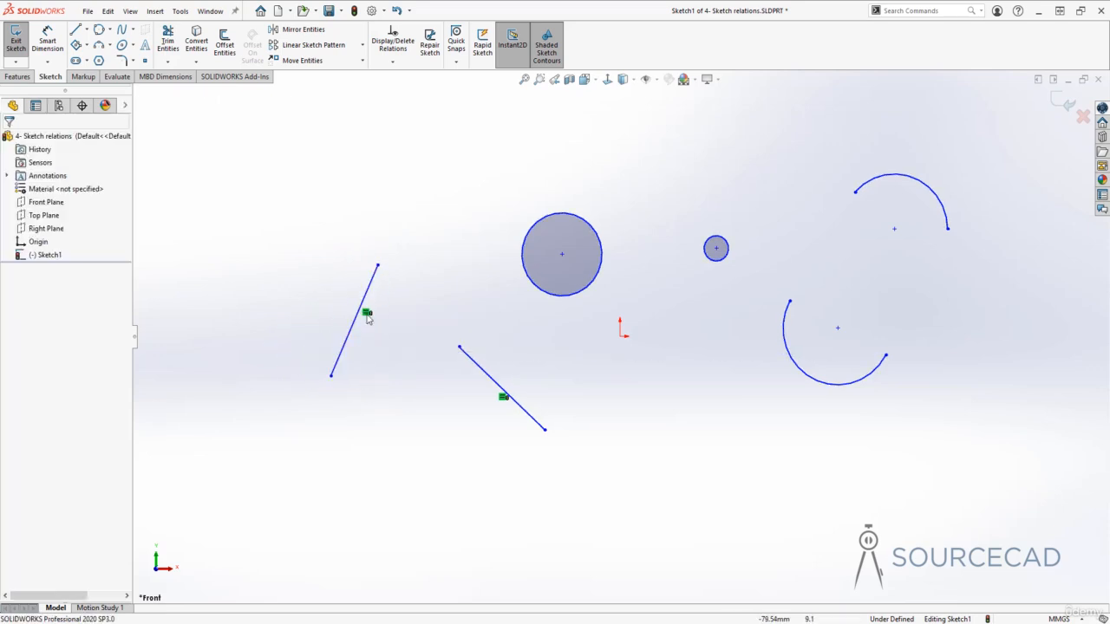
Fix the left line's lower endpoint and move its upper endpoint to about (-64, 33) mm
{"action": "left_click", "coordinate": [331, 378]}
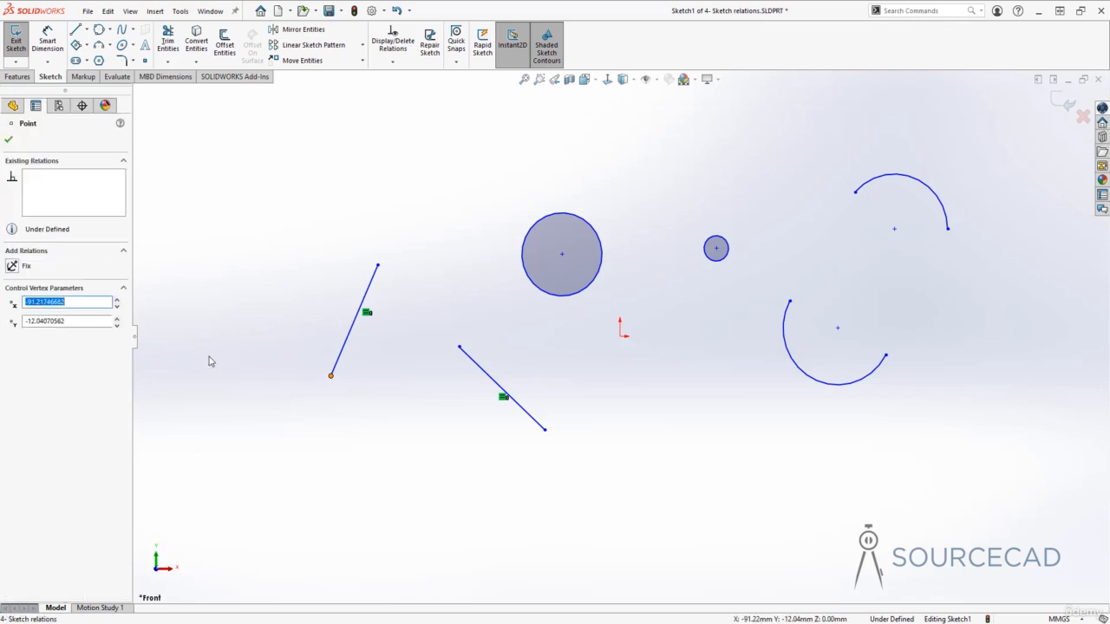
{"action": "left_click", "coordinate": [13, 267]}
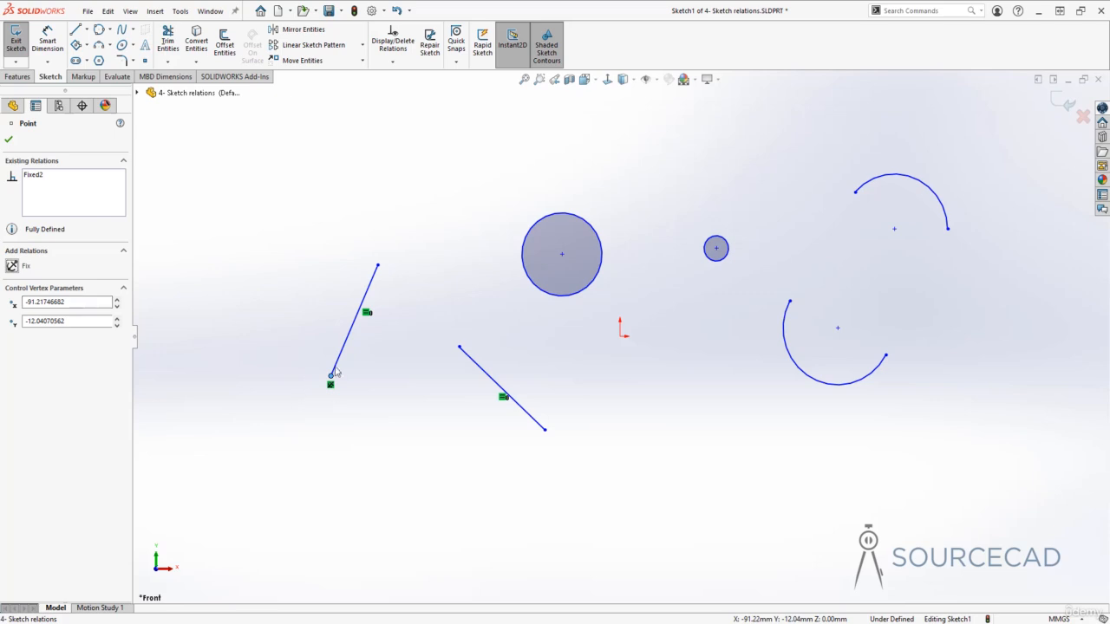
{"action": "left_click", "coordinate": [384, 285]}
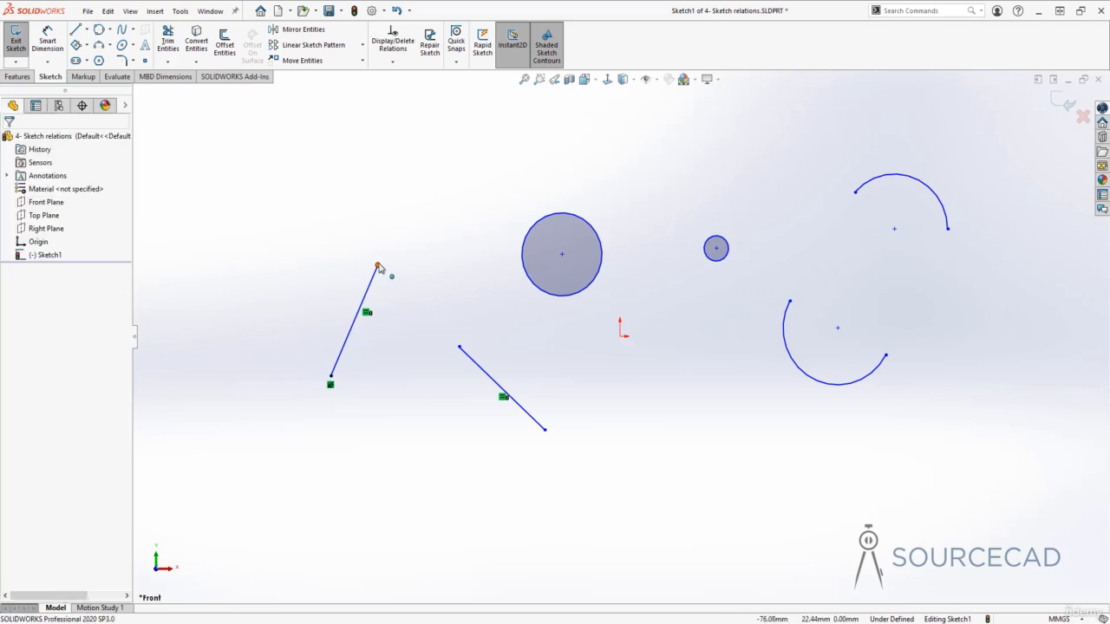
{"action": "left_click_drag", "start_coordinate": [377, 265], "coordinate": [423, 172]}
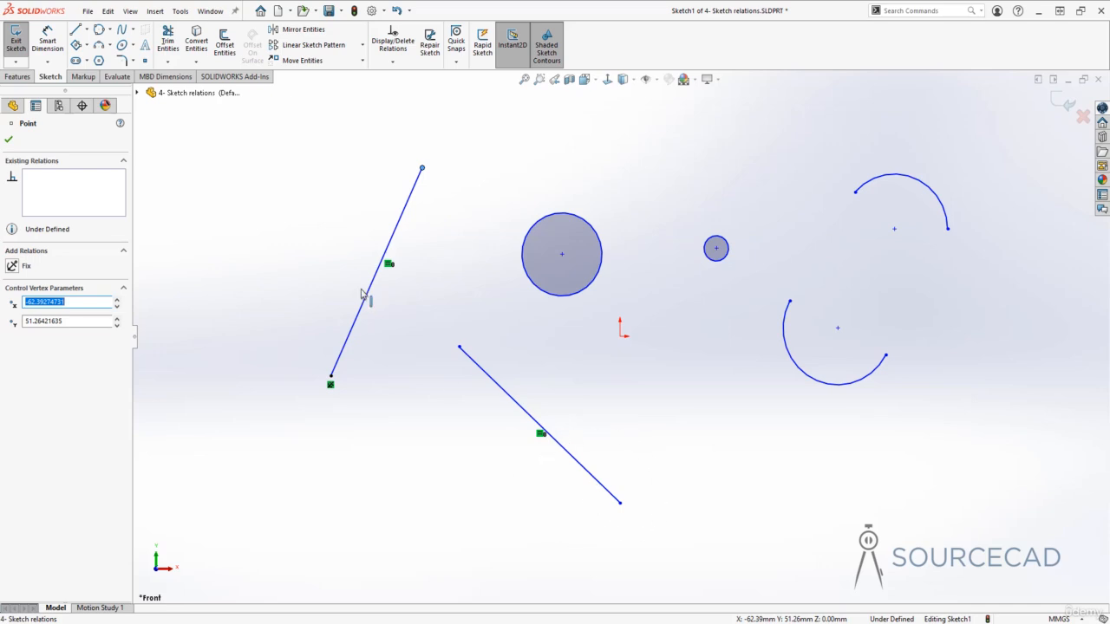
{"action": "left_click_drag", "start_coordinate": [423, 169], "coordinate": [416, 228]}
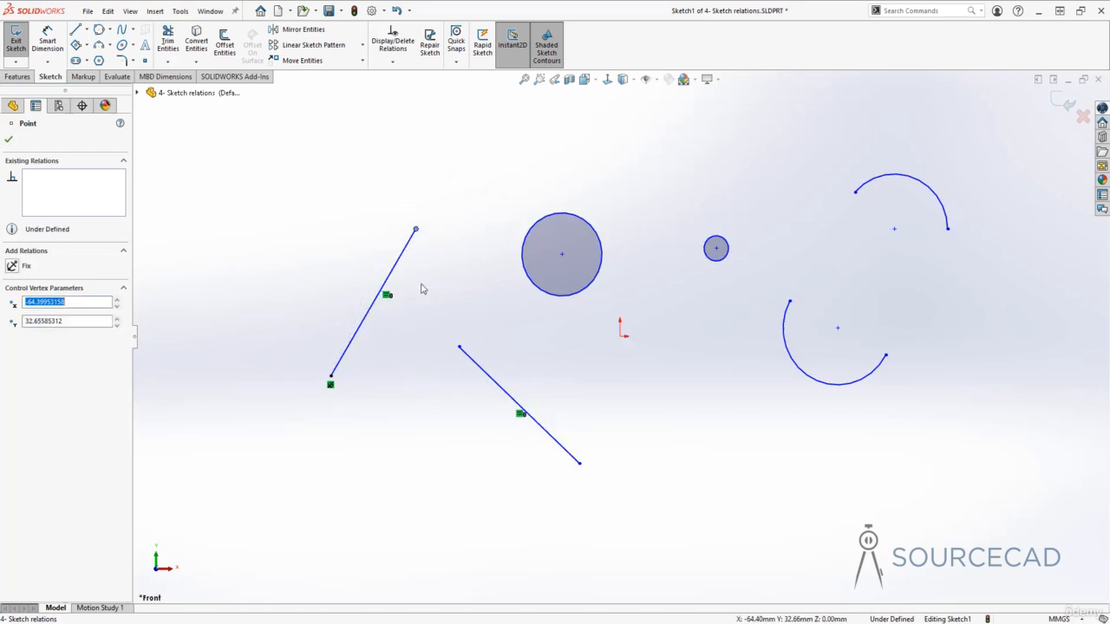
Undo the endpoint moves, the Fix relation and the Equal relation on the slanted lines
{"action": "left_click", "coordinate": [424, 291]}
{"action": "key", "text": "ctrl+z"}
{"action": "key", "text": "ctrl+z"}
{"action": "key", "text": "ctrl+z"}
{"action": "key", "text": "ctrl+z"}
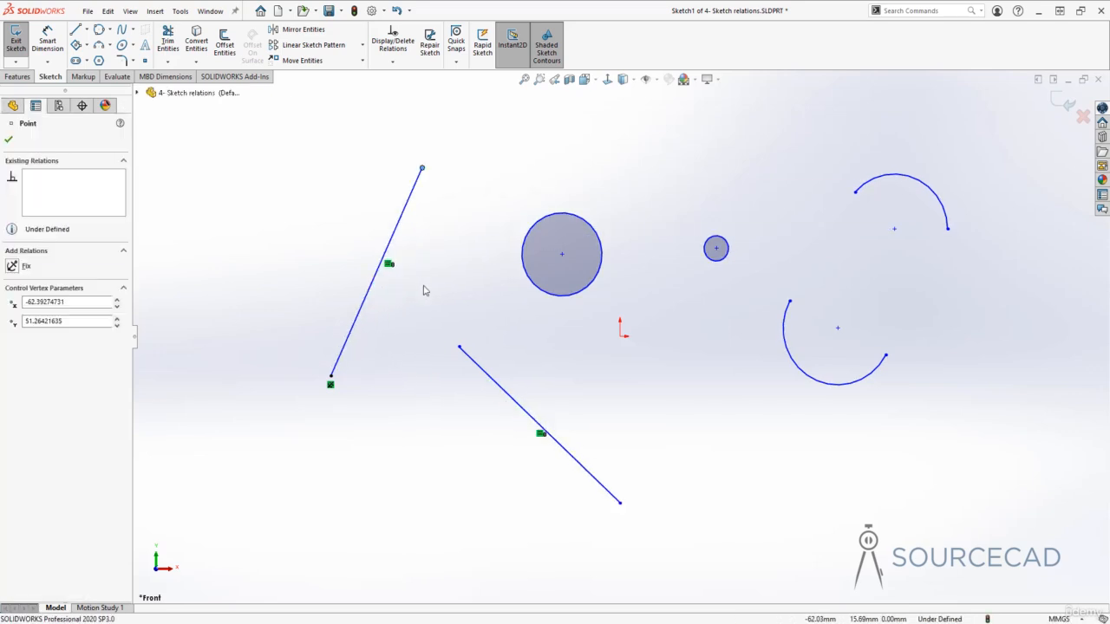
{"action": "key", "text": "ctrl+z"}
{"action": "key", "text": "ctrl+z"}
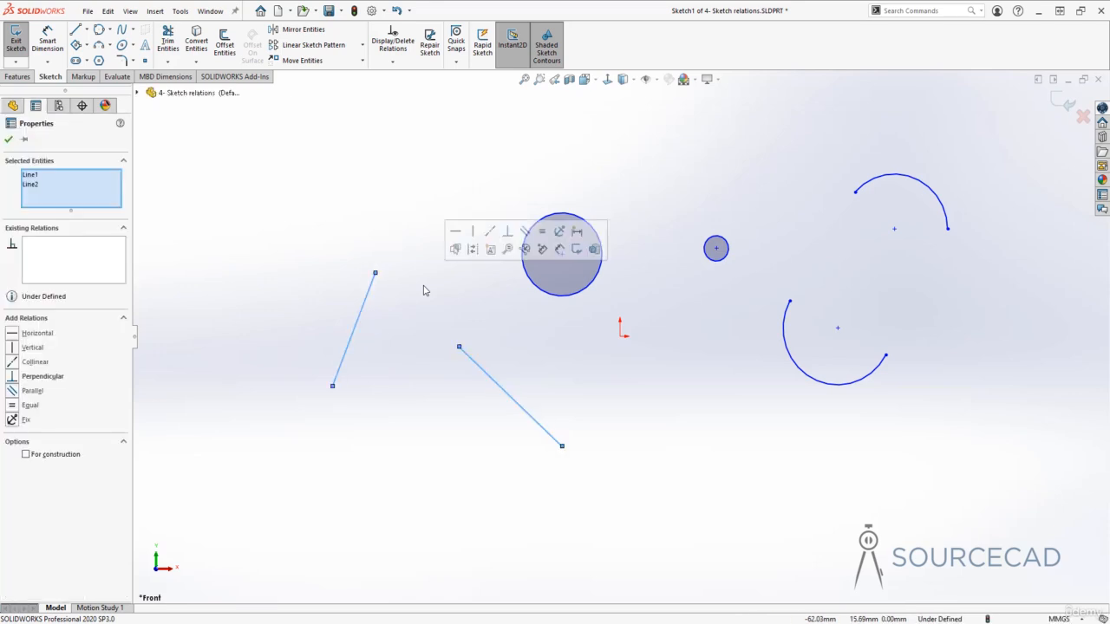
{"action": "left_click", "coordinate": [424, 290]}
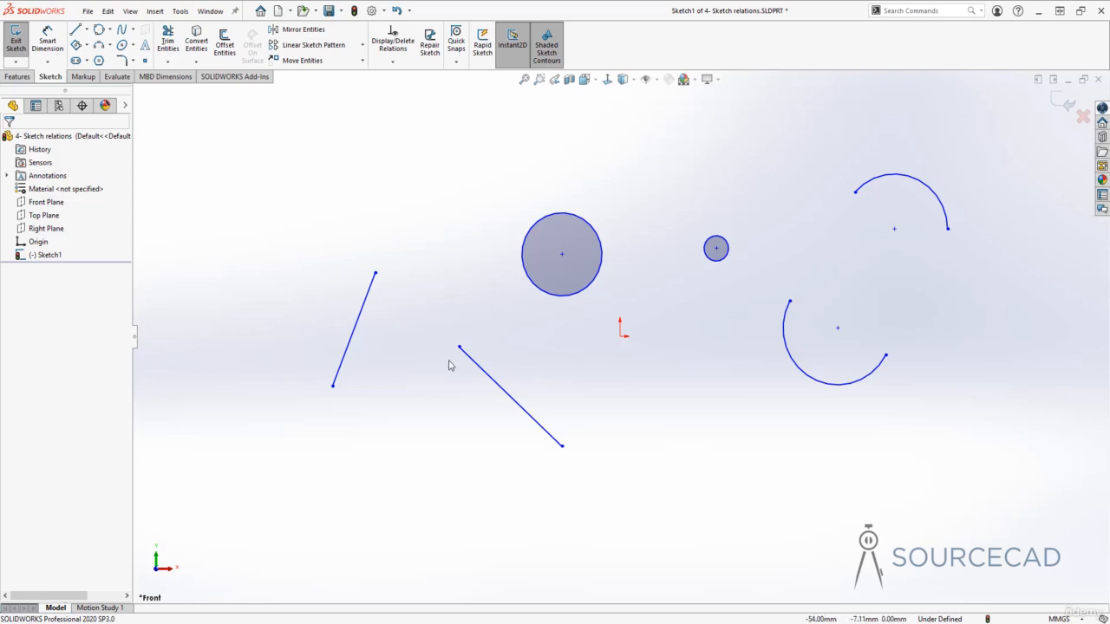
Add a Tangent relation between the left slanted line and the large circle
{"action": "left_click", "coordinate": [368, 299]}
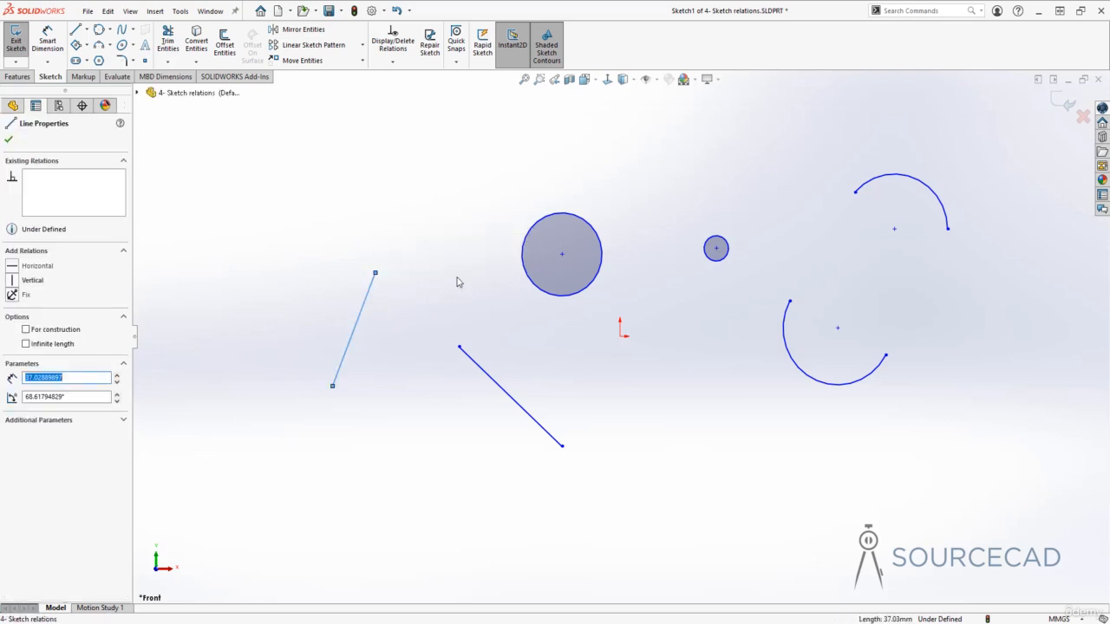
{"action": "left_click", "coordinate": [525, 275], "text": "ctrl"}
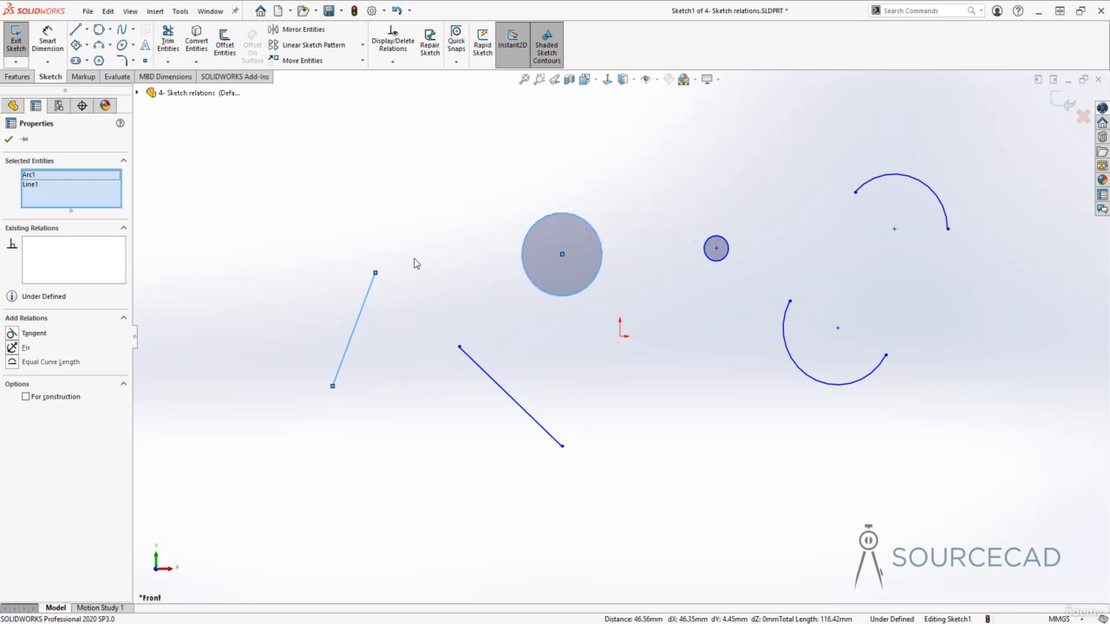
{"action": "left_click", "coordinate": [12, 333]}
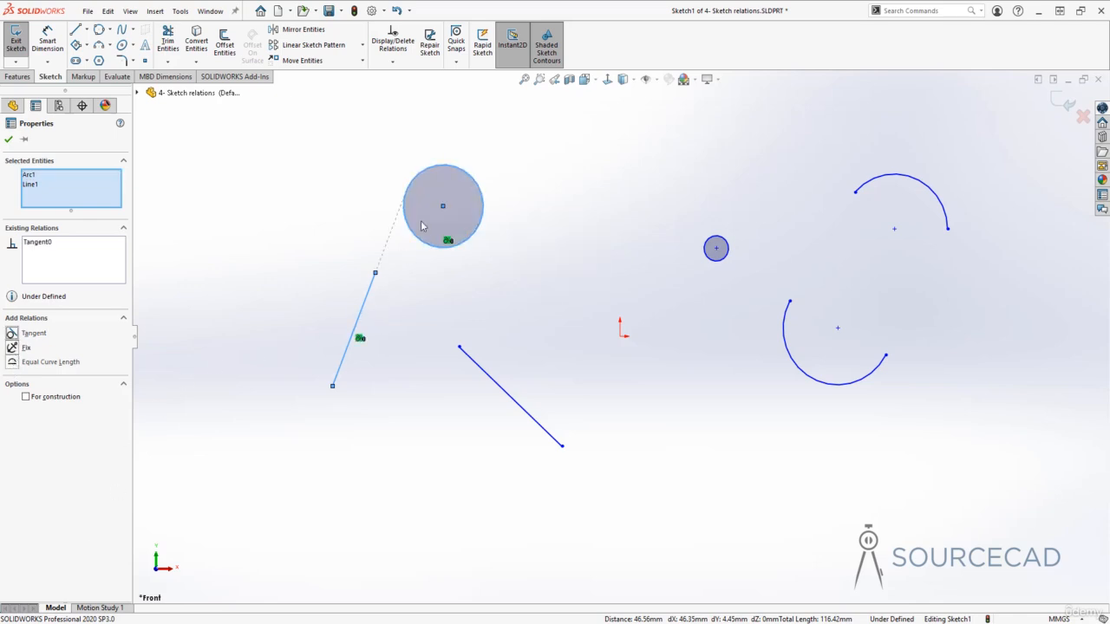
{"action": "left_click", "coordinate": [422, 287]}
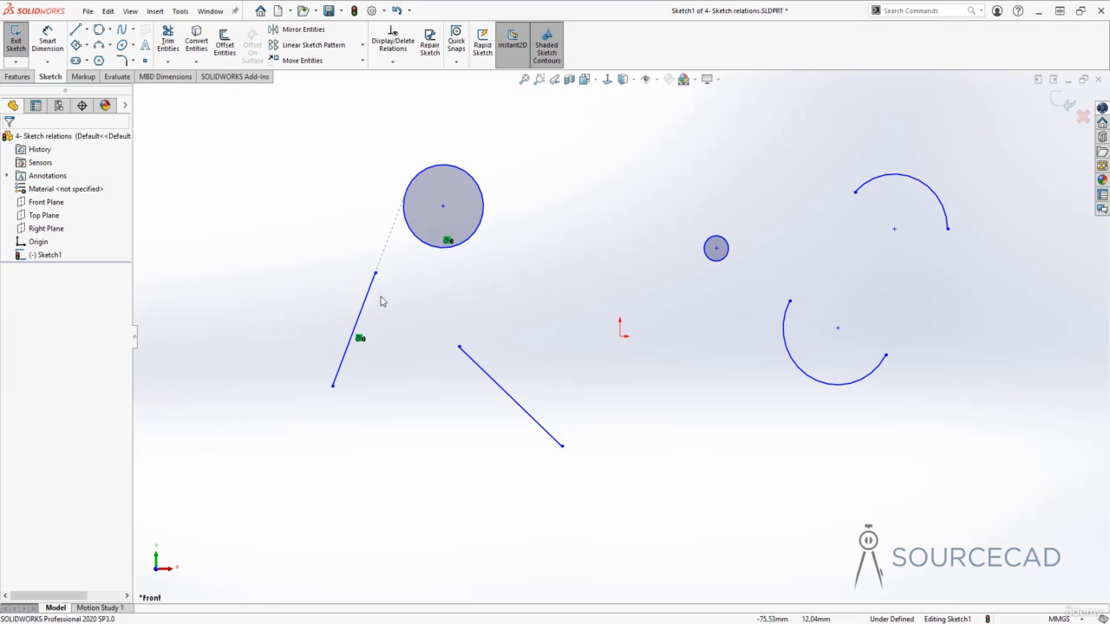
Extend the tangent line's upper end past the circle, move the circle's centre to about (-65, 20) mm and tilt the line slightly
{"action": "left_click_drag", "start_coordinate": [375, 274], "coordinate": [435, 118]}
{"action": "left_click_drag", "start_coordinate": [449, 254], "coordinate": [415, 271]}
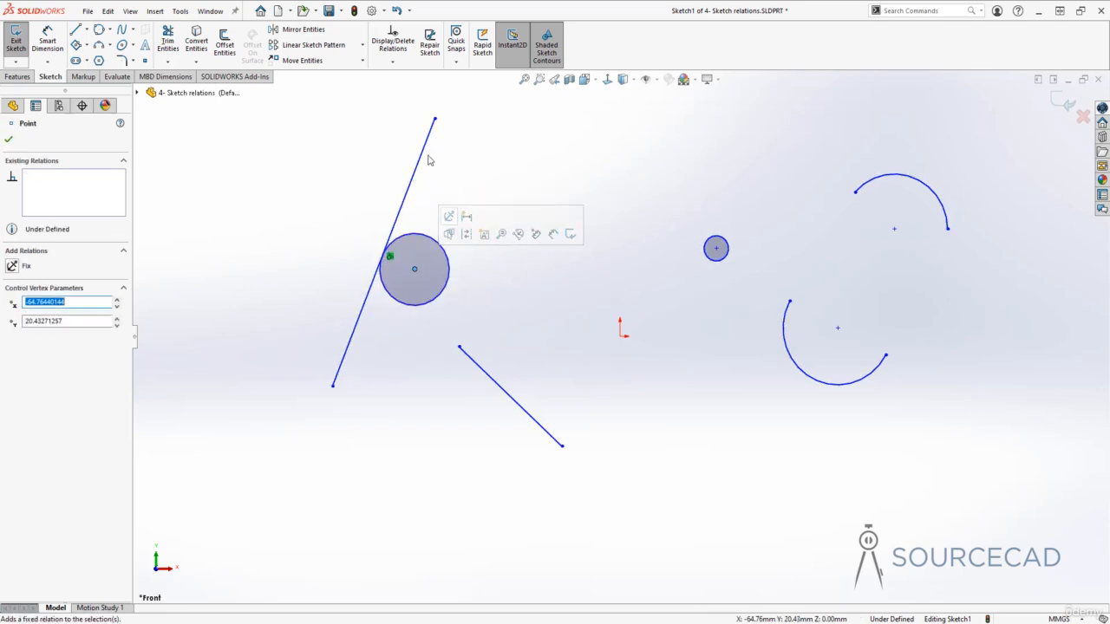
{"action": "left_click_drag", "start_coordinate": [434, 123], "coordinate": [443, 153]}
{"action": "left_click", "coordinate": [502, 243]}
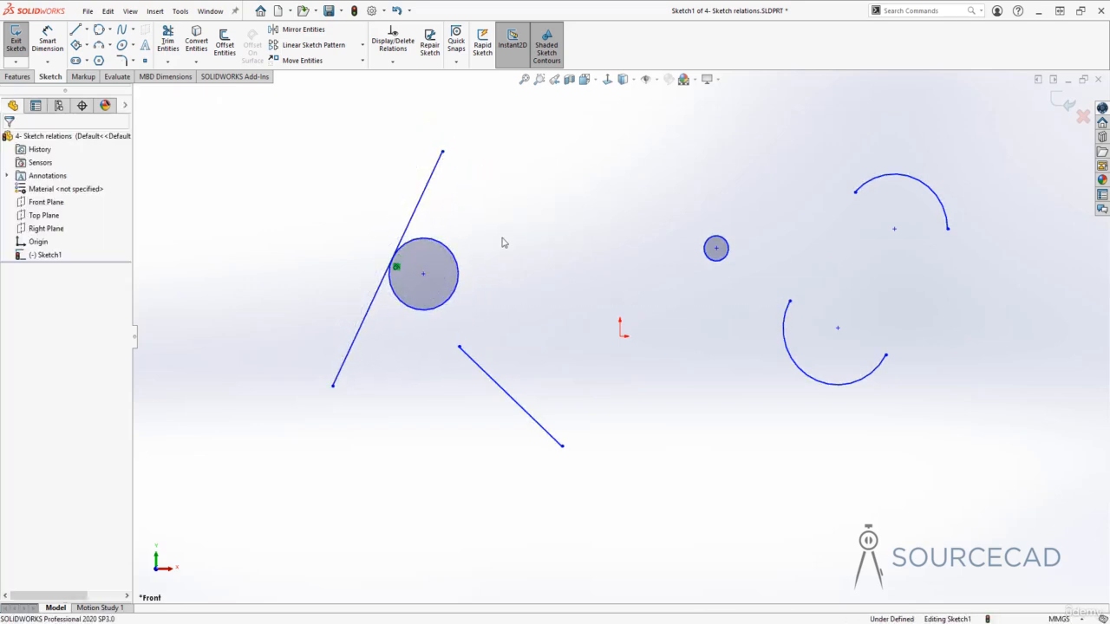
Undo the line and circle moves and the Tangent relation
{"action": "key", "text": "ctrl+z"}
{"action": "key", "text": "ctrl+z"}
{"action": "key", "text": "ctrl+z"}
{"action": "key", "text": "ctrl+z"}
{"action": "key", "text": "ctrl+z"}
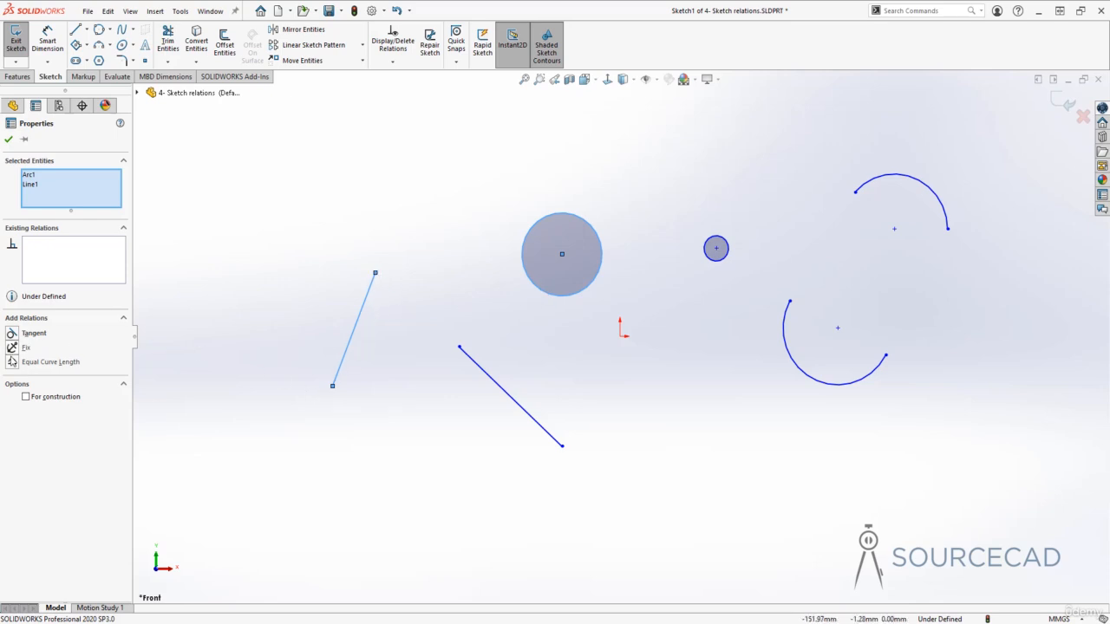
Add an Equal Curve Length relation between the left line and the large circle, and undo it
{"action": "left_click", "coordinate": [12, 363]}
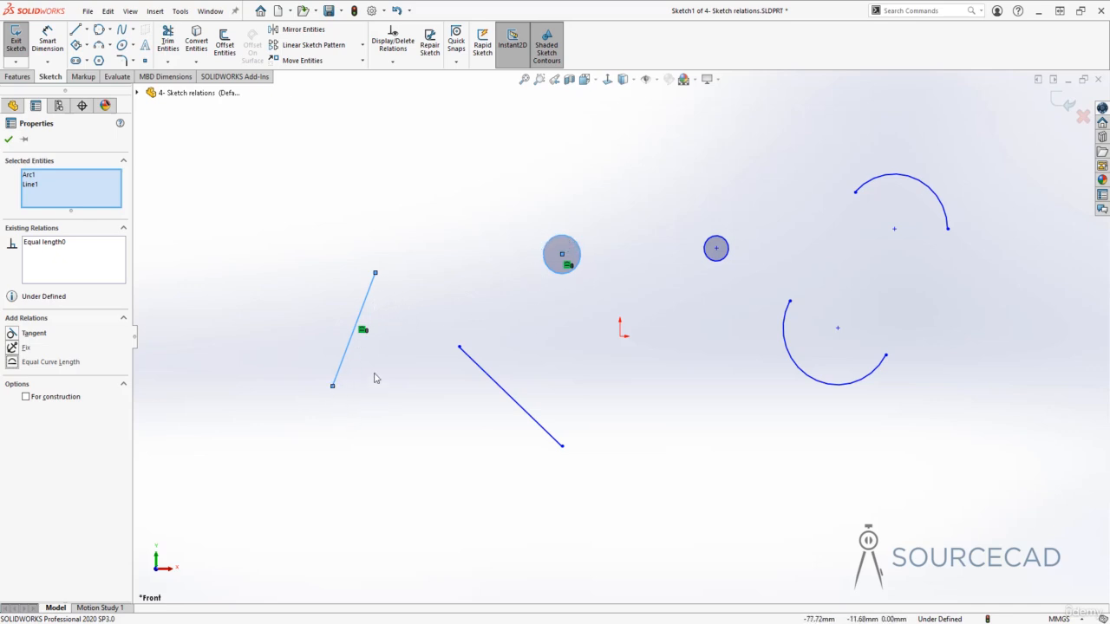
{"action": "left_click", "coordinate": [396, 324]}
{"action": "key", "text": "ctrl+z"}
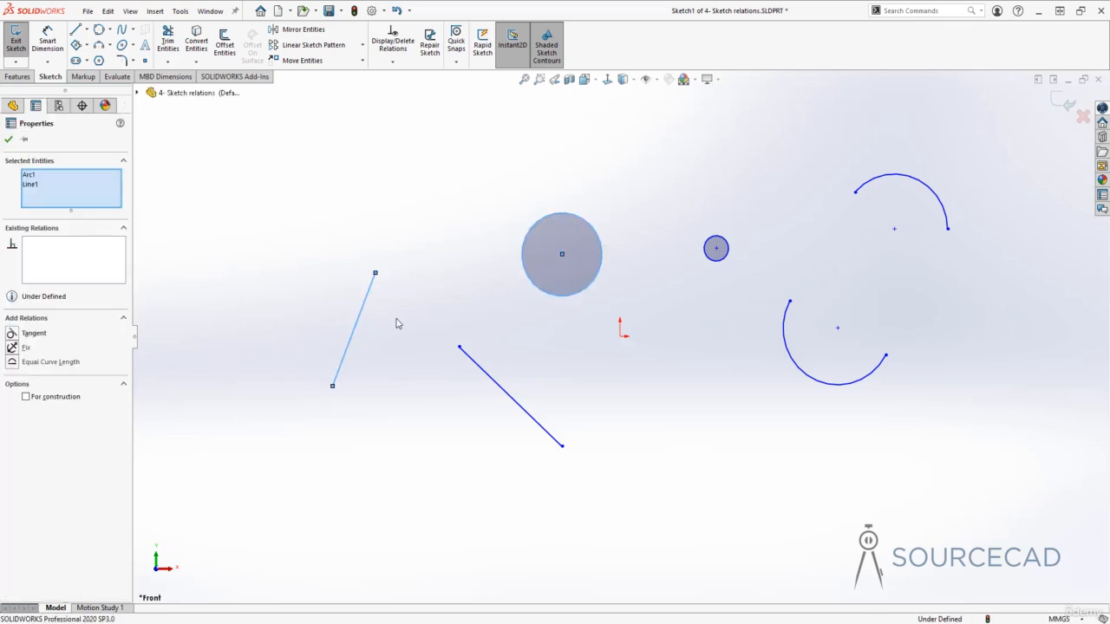
{"action": "left_click", "coordinate": [439, 215]}
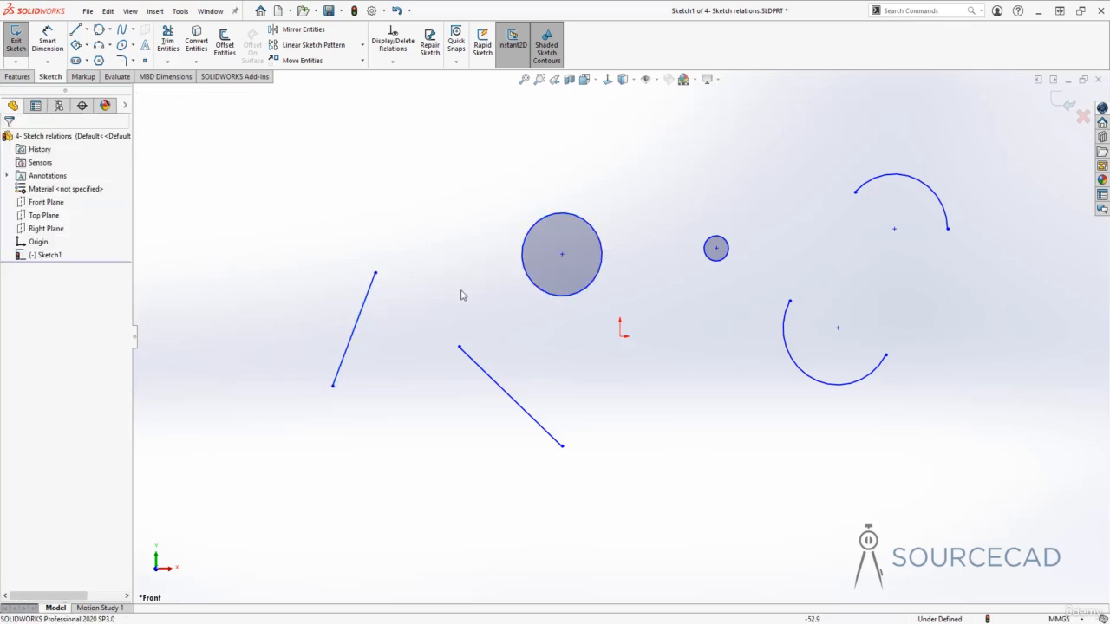
Add an Equal Curve Length relation between the small and large circles, and undo it
{"action": "left_click", "coordinate": [712, 261]}
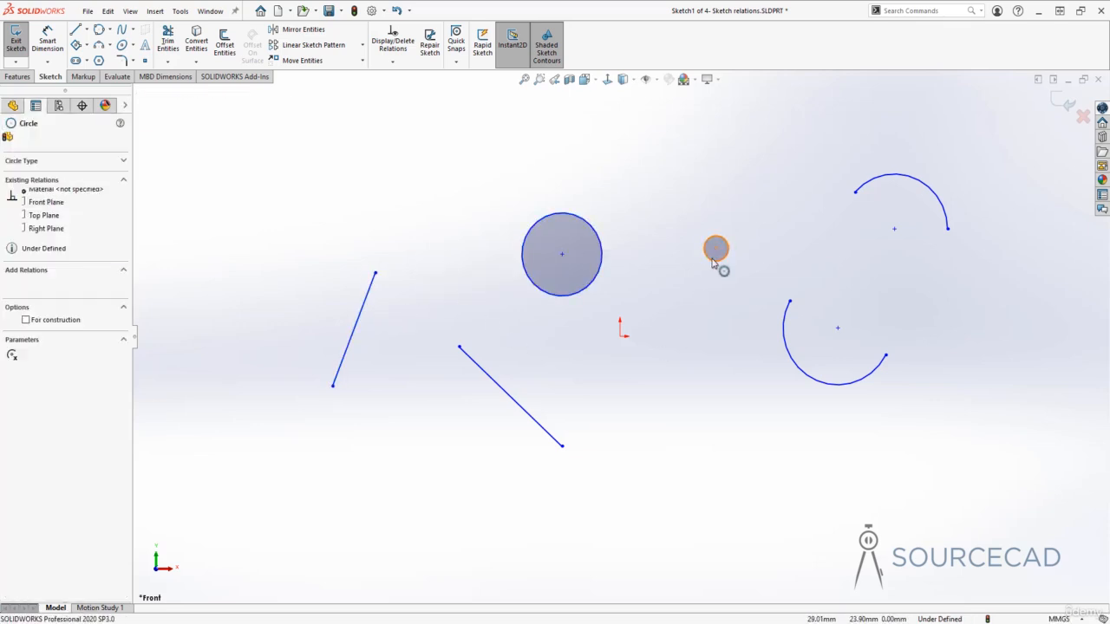
{"action": "left_click", "coordinate": [607, 261]}
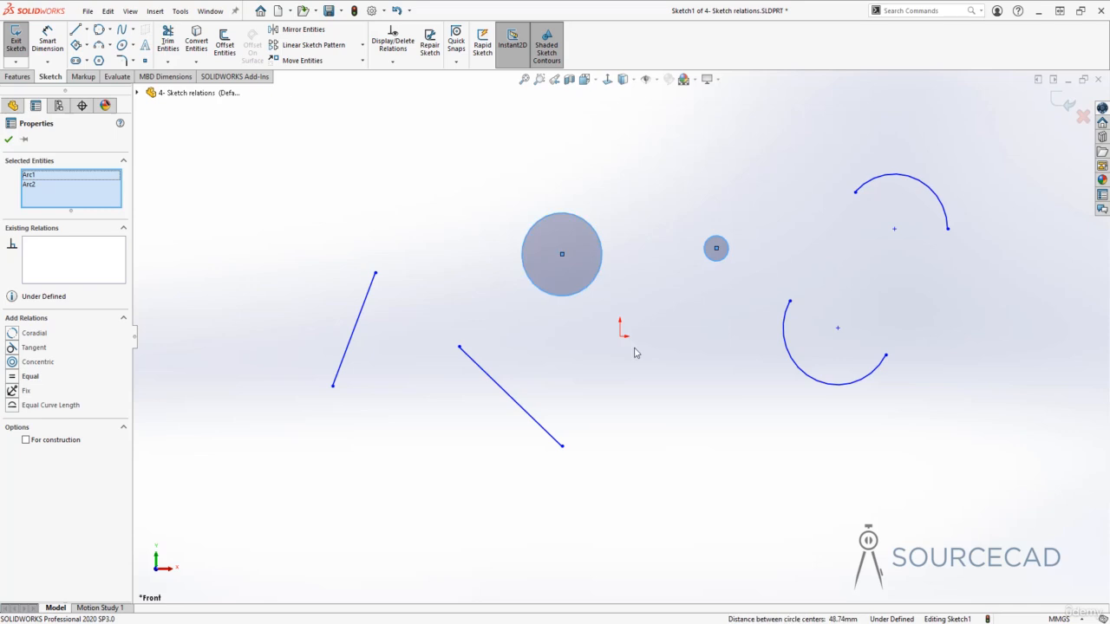
{"action": "left_click", "coordinate": [12, 405]}
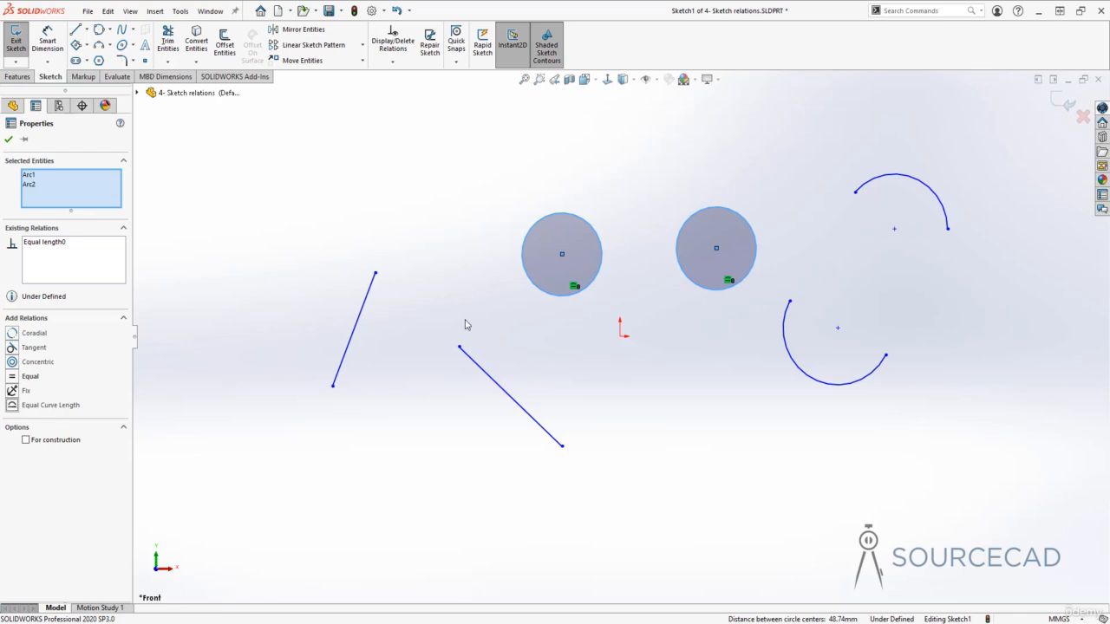
{"action": "key", "text": "ctrl+z"}
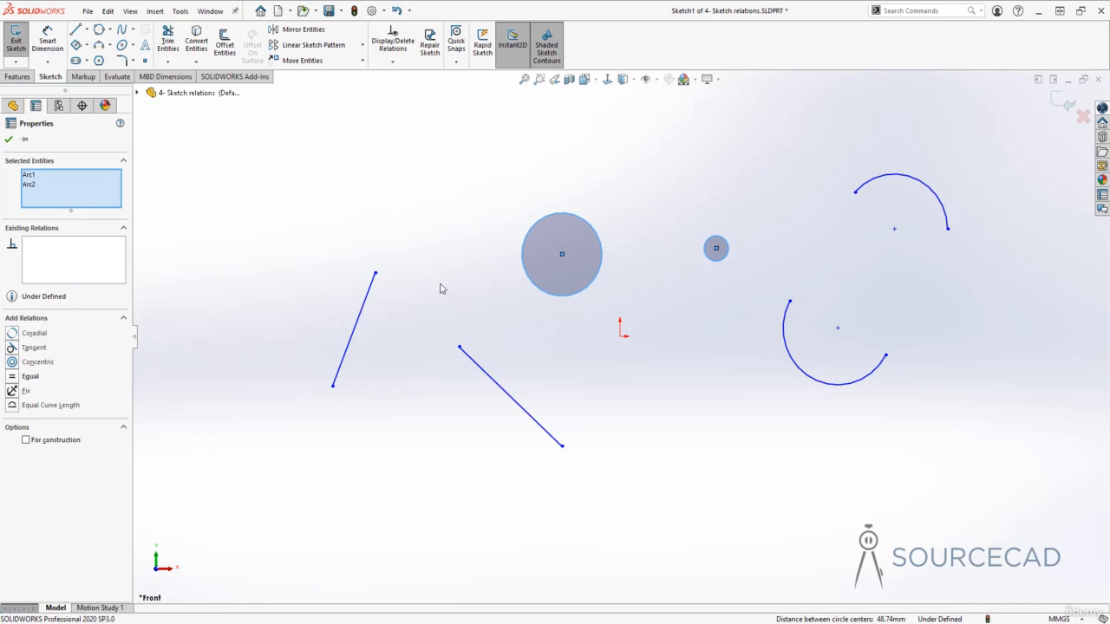
{"action": "key", "text": "Escape"}
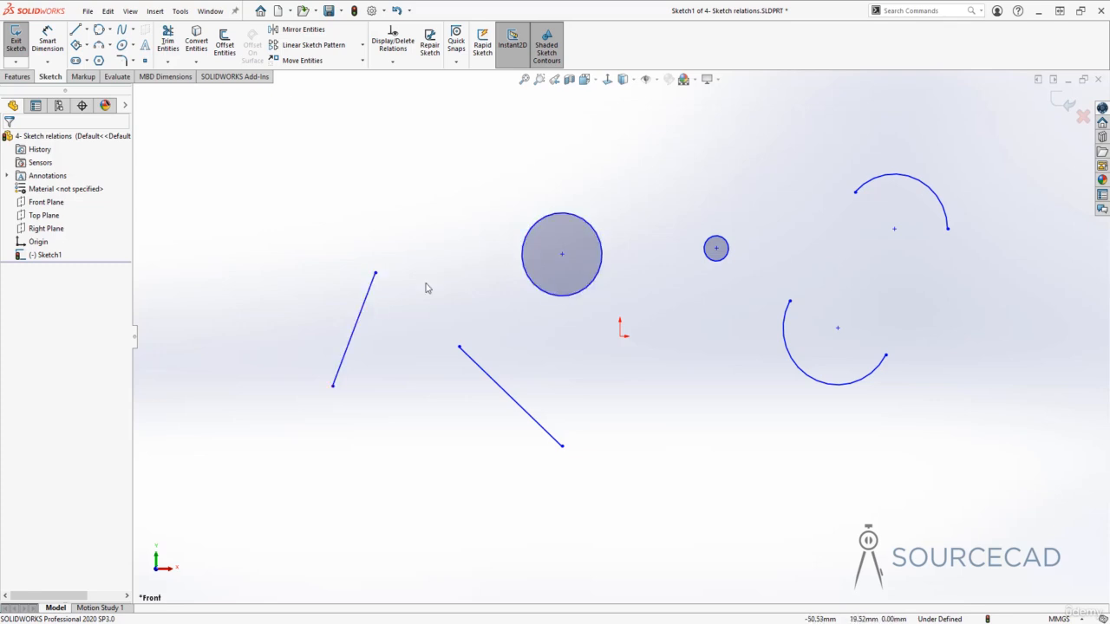
Add a Concentric relation between the large and small circles
{"action": "left_click", "coordinate": [532, 233]}
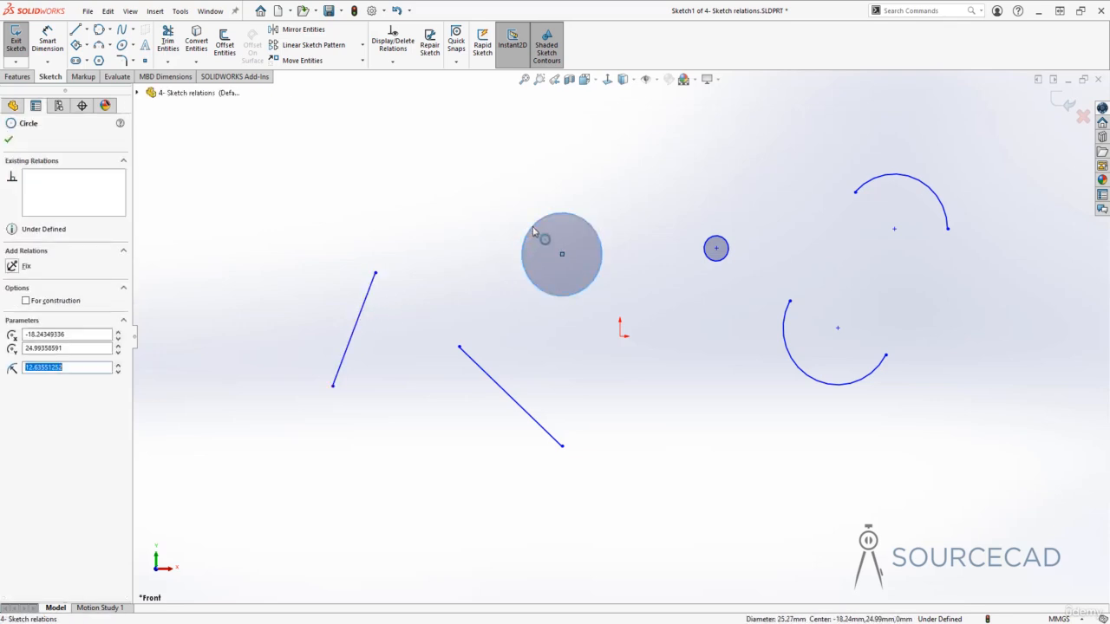
{"action": "left_click", "coordinate": [713, 245], "text": "ctrl"}
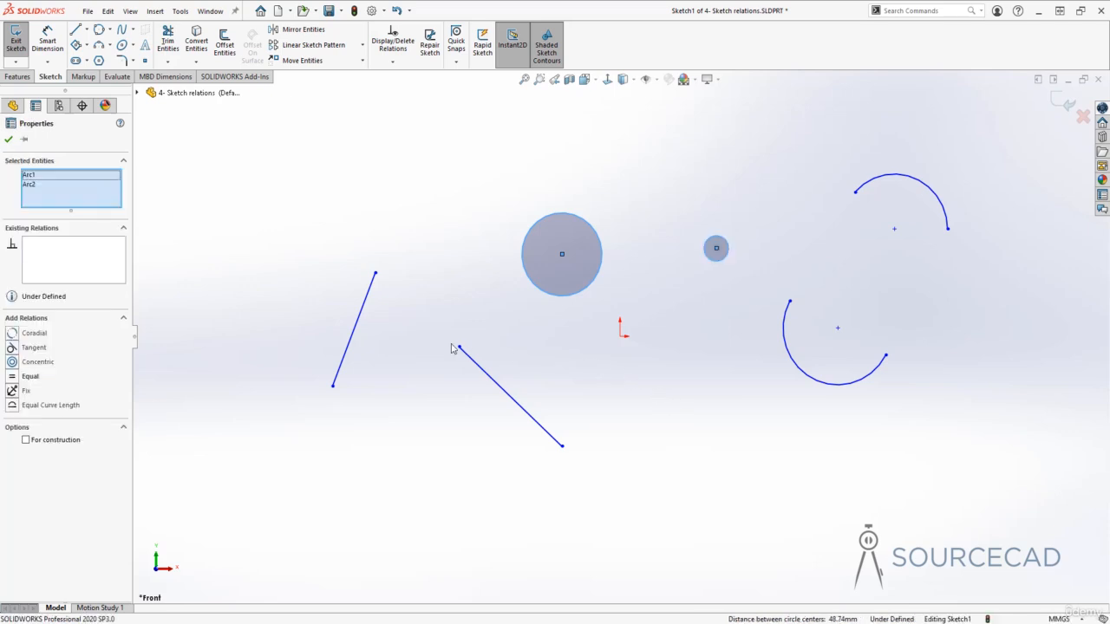
{"action": "left_click", "coordinate": [13, 363]}
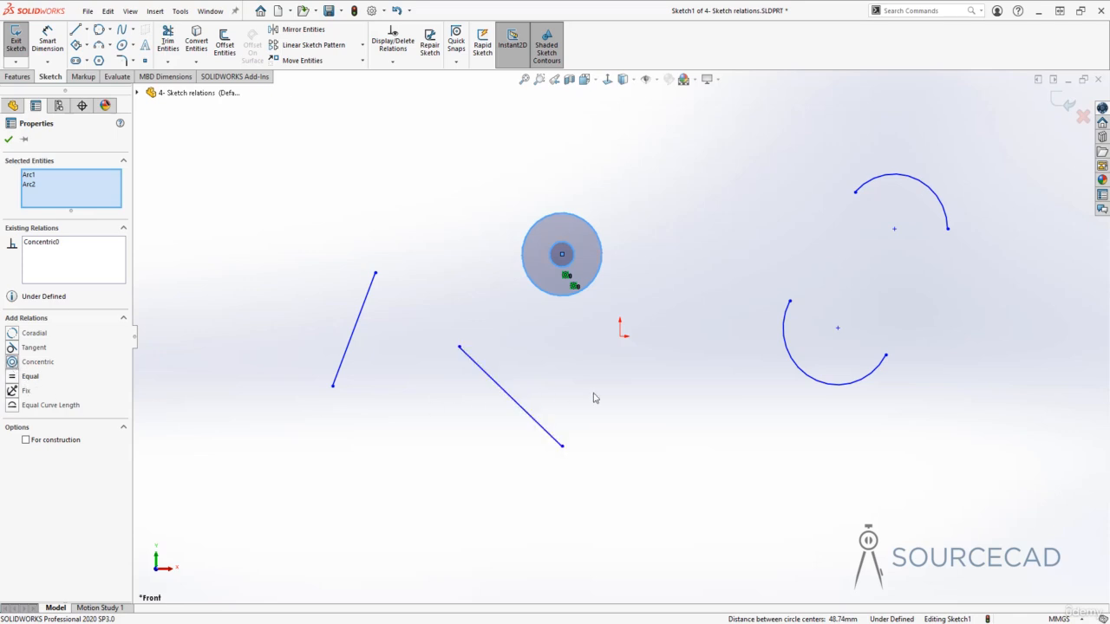
{"action": "left_click", "coordinate": [570, 305]}
Move the concentric circles by their shared centre and undo the move
{"action": "mouse_move", "coordinate": [561, 254]}
{"action": "left_mouse_down"}
{"action": "mouse_move", "coordinate": [517, 254]}
{"action": "mouse_move", "coordinate": [626, 247]}
{"action": "mouse_move", "coordinate": [550, 248]}
{"action": "left_mouse_up"}
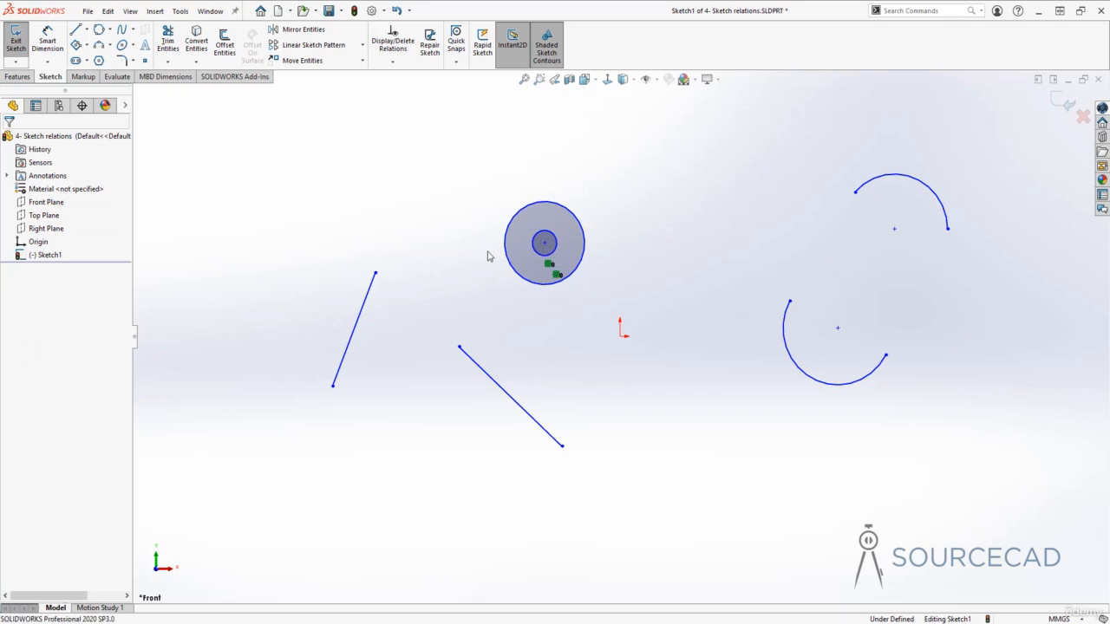
{"action": "key", "text": "ctrl+z"}
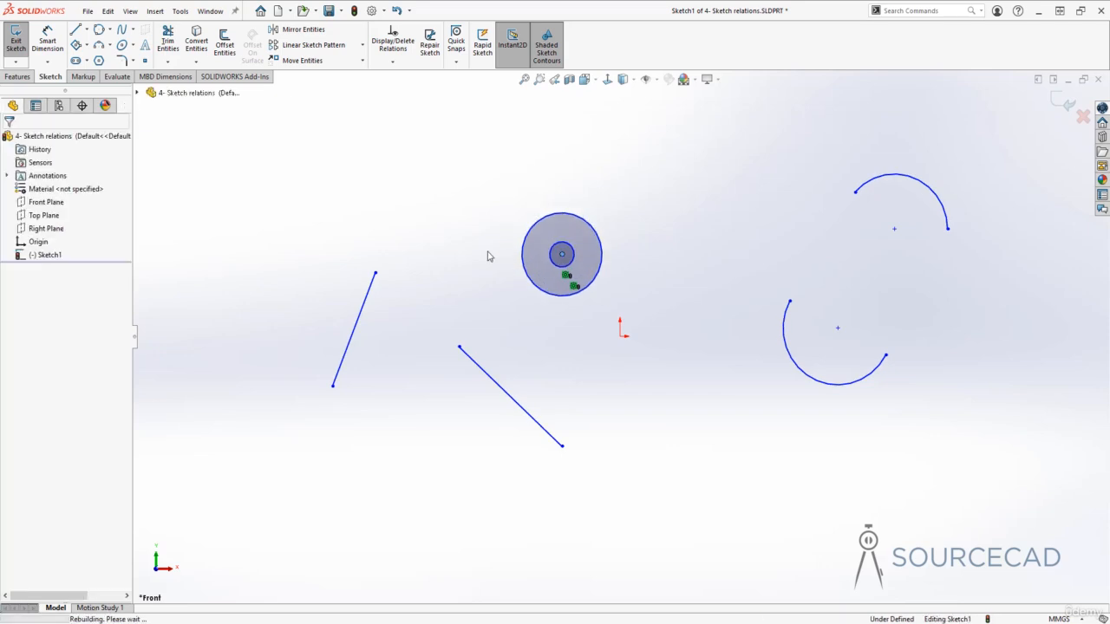
Replace the Concentric relation between the large and small circles with an Equal relation, and undo the Equal relation
{"action": "key", "text": "ctrl+z"}
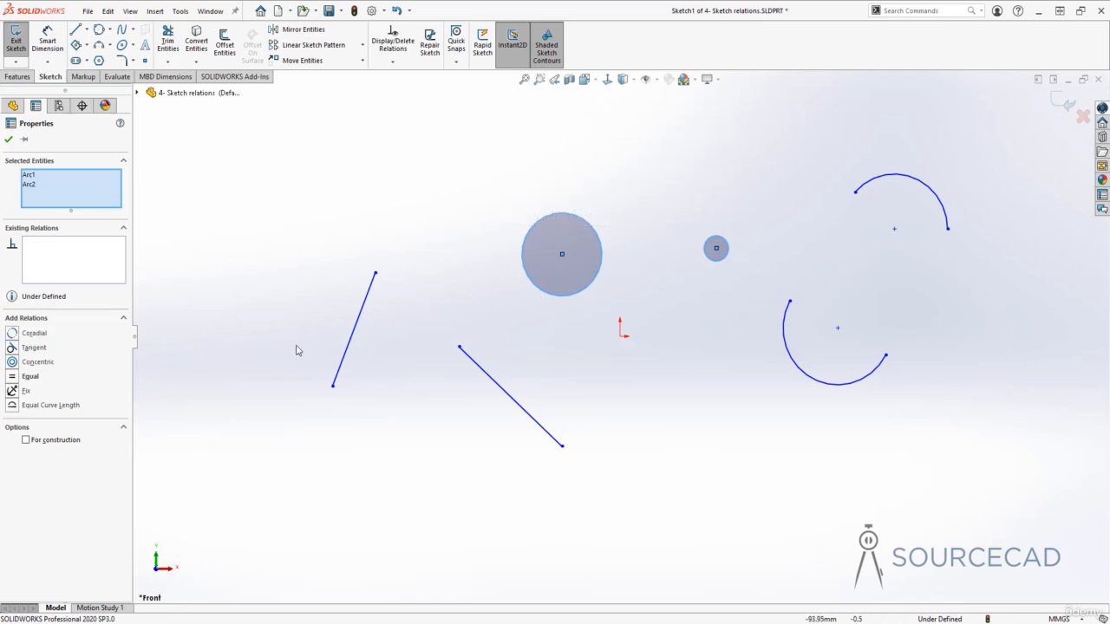
{"action": "left_click", "coordinate": [12, 378]}
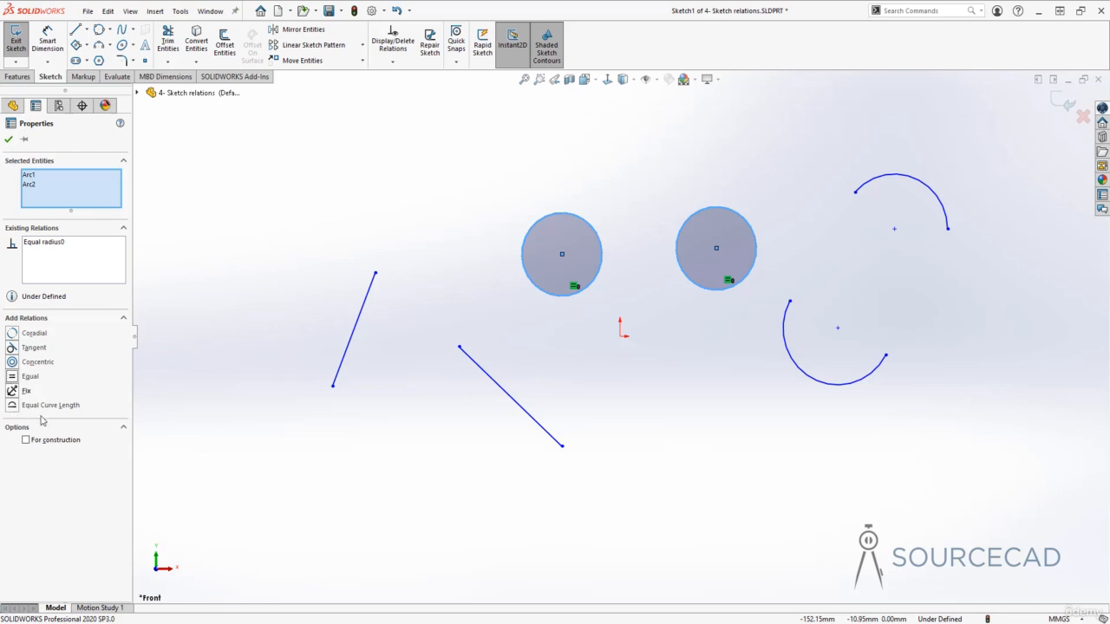
{"action": "left_click", "coordinate": [280, 327]}
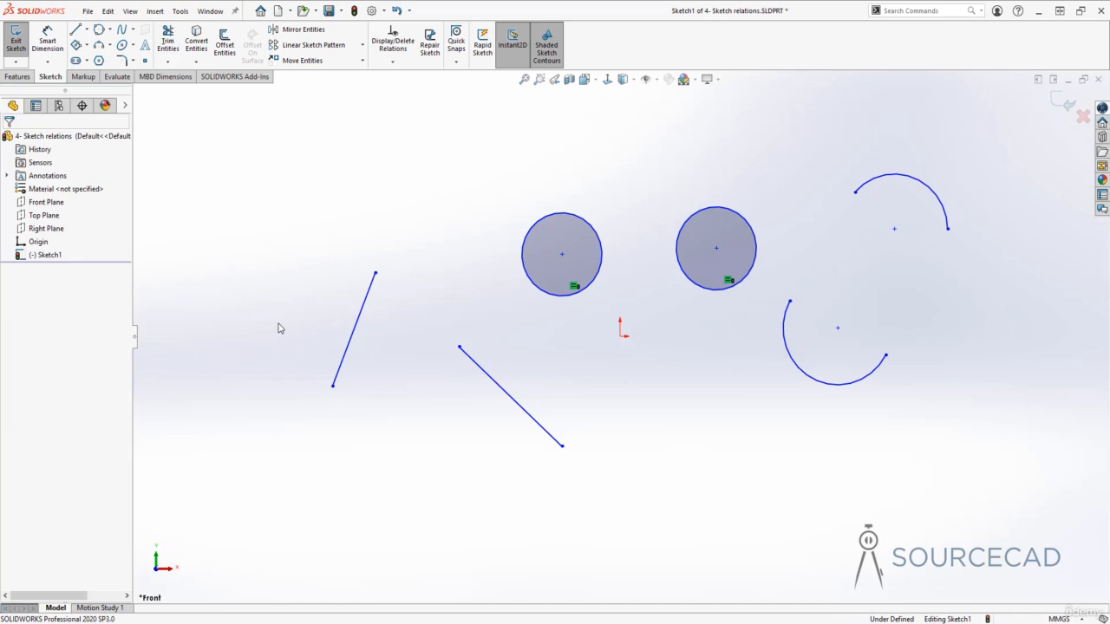
{"action": "key", "text": "ctrl+z"}
{"action": "left_click", "coordinate": [568, 339]}
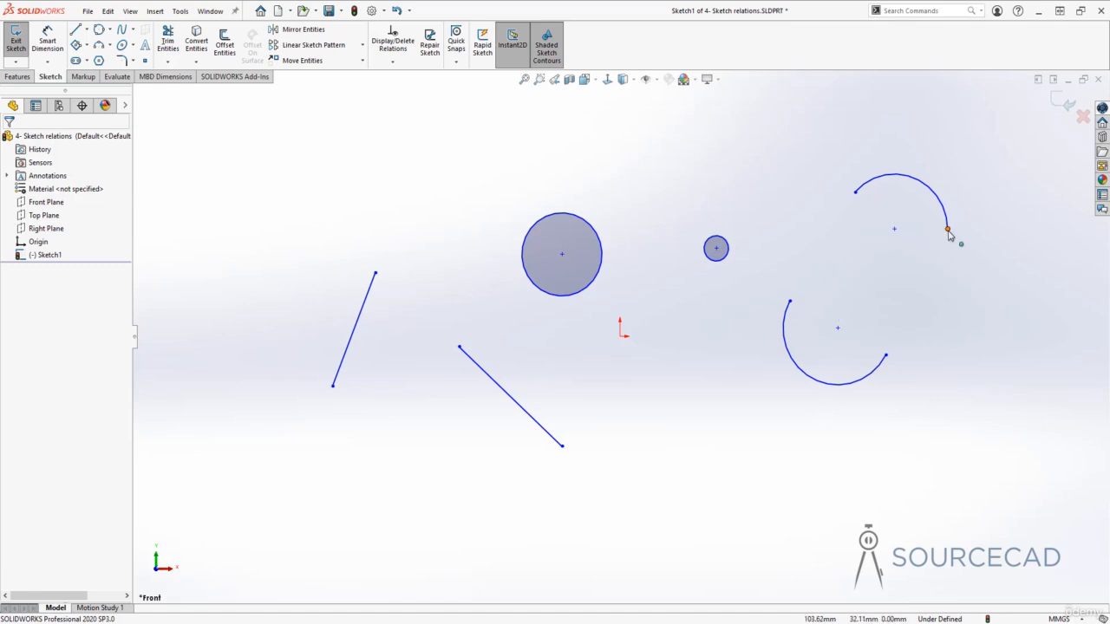
Shorten the upper arc by moving its right endpoint inward, and add a Coradial relation between the upper and lower arcs
{"action": "mouse_move", "coordinate": [947, 230]}
{"action": "left_mouse_down"}
{"action": "mouse_move", "coordinate": [932, 226]}
{"action": "mouse_move", "coordinate": [920, 255]}
{"action": "mouse_move", "coordinate": [926, 235]}
{"action": "mouse_move", "coordinate": [911, 199]}
{"action": "mouse_move", "coordinate": [944, 208]}
{"action": "mouse_move", "coordinate": [928, 227]}
{"action": "left_mouse_up"}
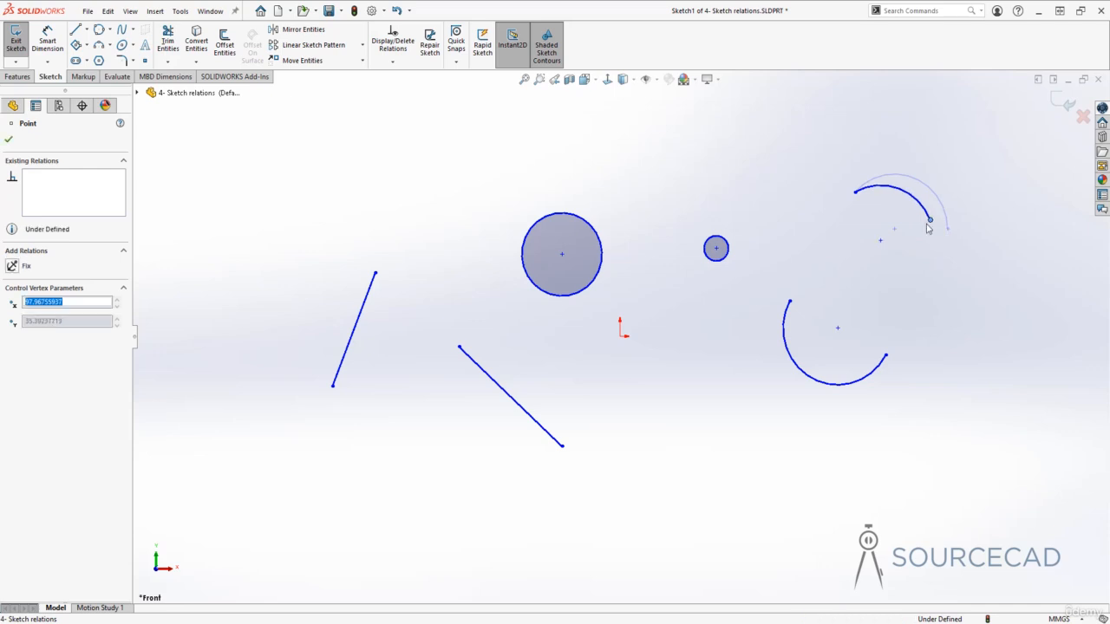
{"action": "left_click", "coordinate": [837, 356]}
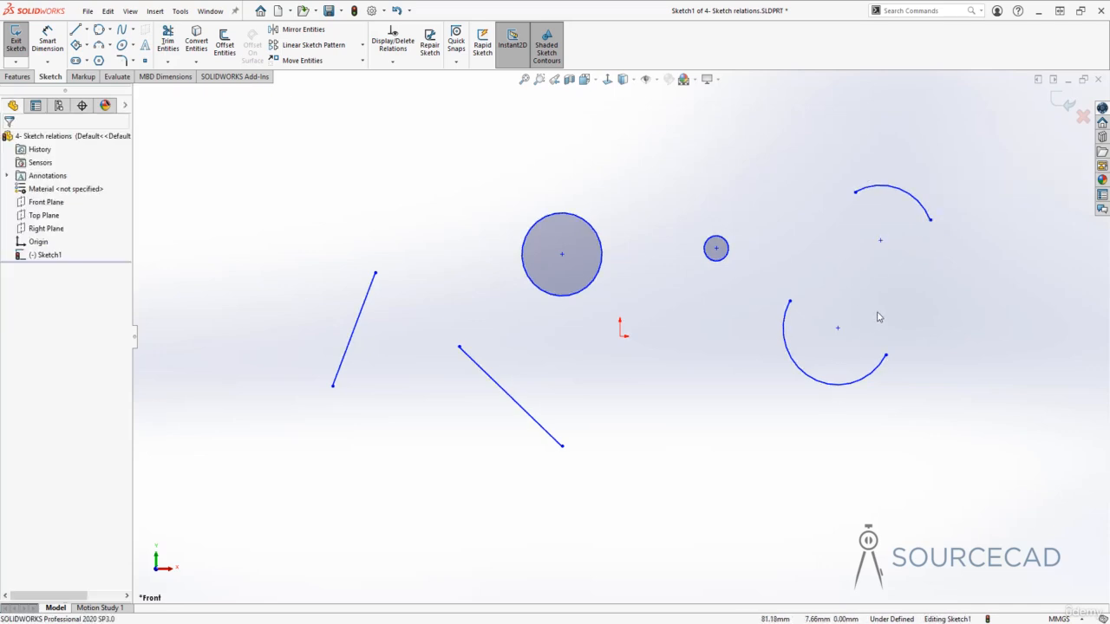
{"action": "left_click", "coordinate": [912, 201]}
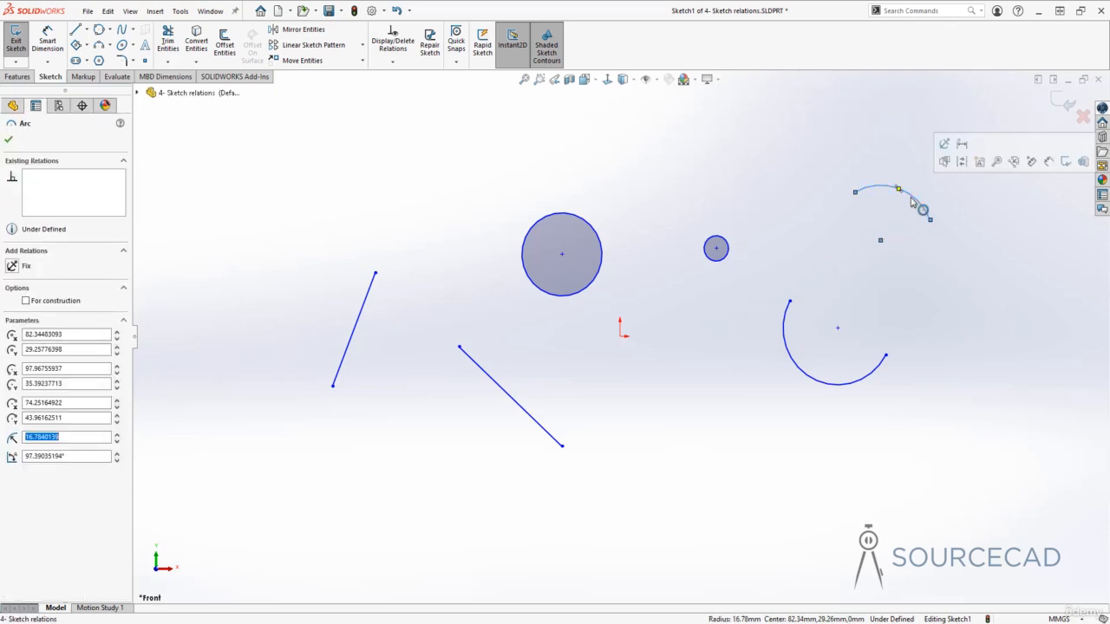
{"action": "left_click", "coordinate": [865, 379], "text": "ctrl"}
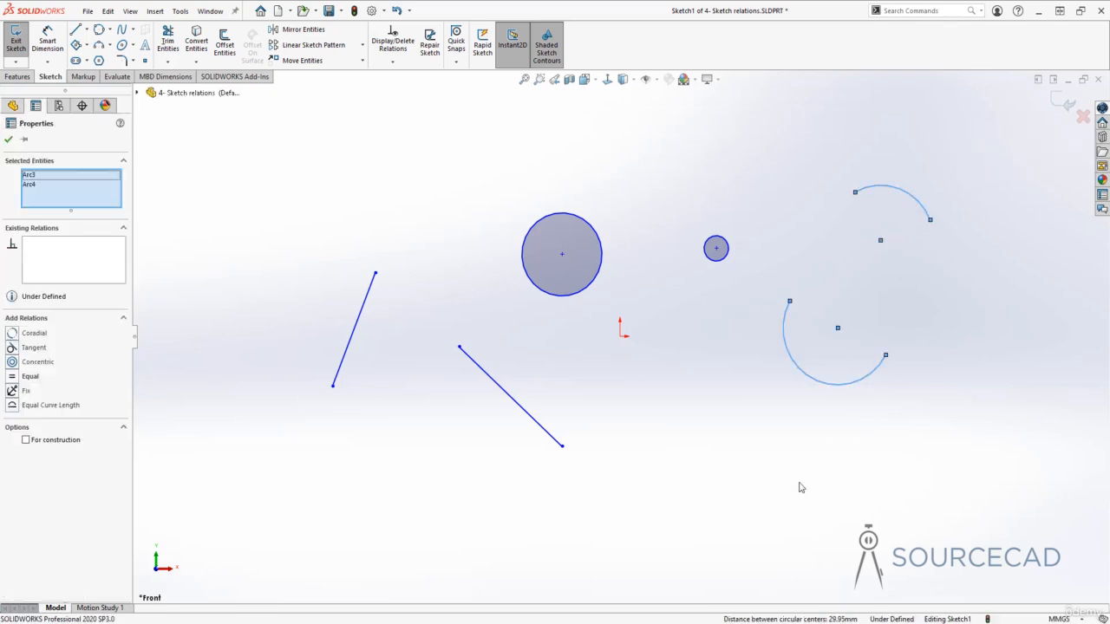
{"action": "left_click", "coordinate": [12, 335]}
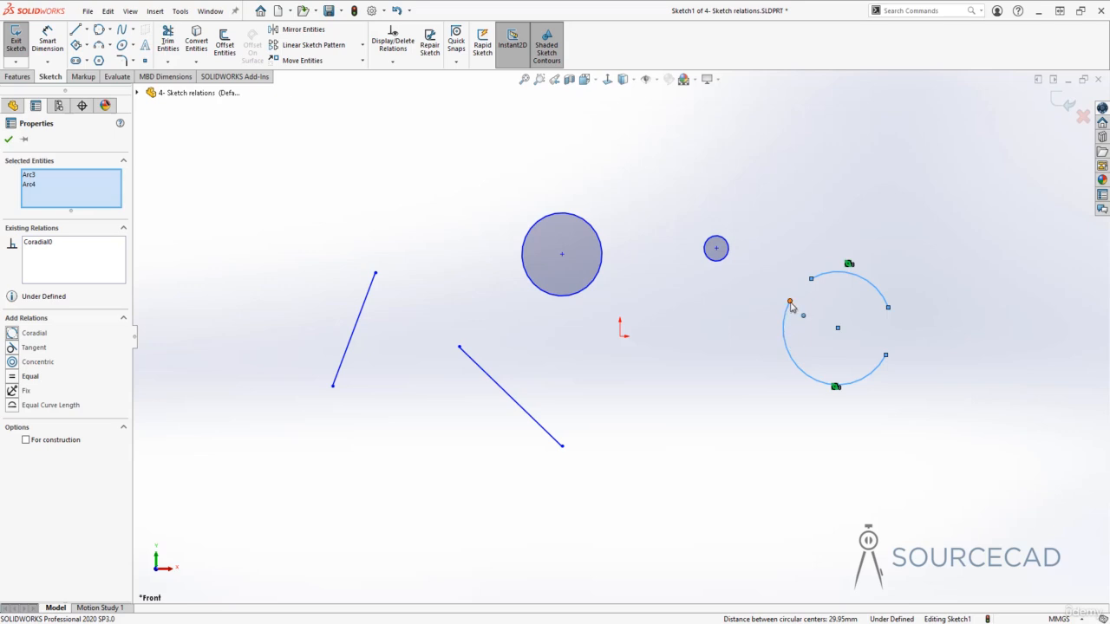
Join both pairs of arc endpoints to close the coradial arcs into a circle, and move the joined right endpoint upward
{"action": "left_click_drag", "start_coordinate": [790, 303], "coordinate": [811, 286]}
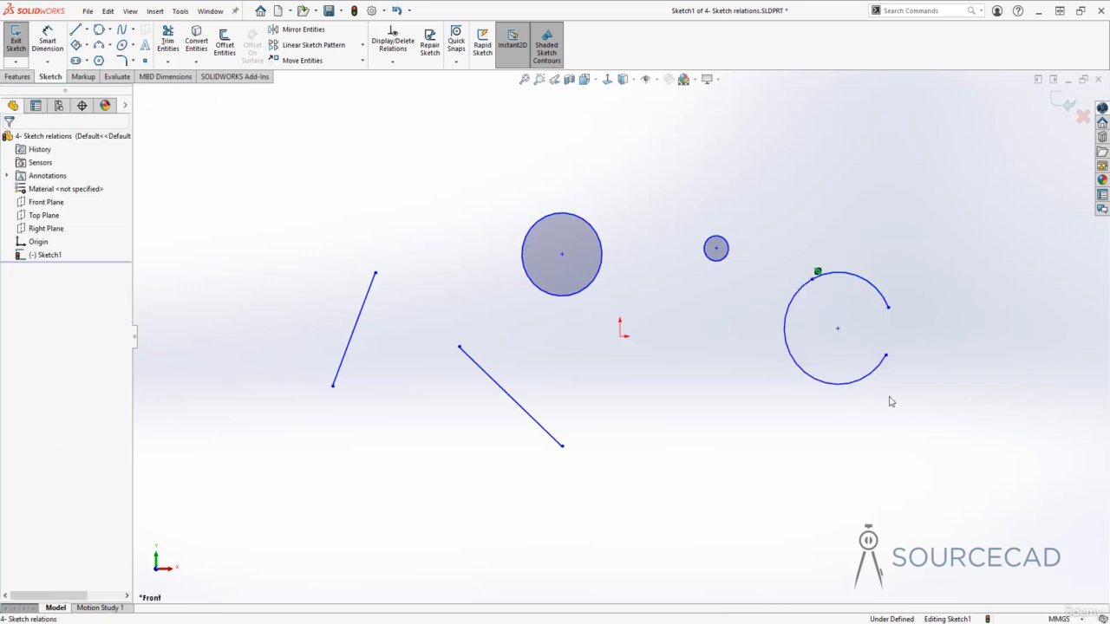
{"action": "mouse_move", "coordinate": [891, 310]}
{"action": "left_mouse_down"}
{"action": "mouse_move", "coordinate": [899, 335]}
{"action": "mouse_move", "coordinate": [889, 362]}
{"action": "left_mouse_up"}
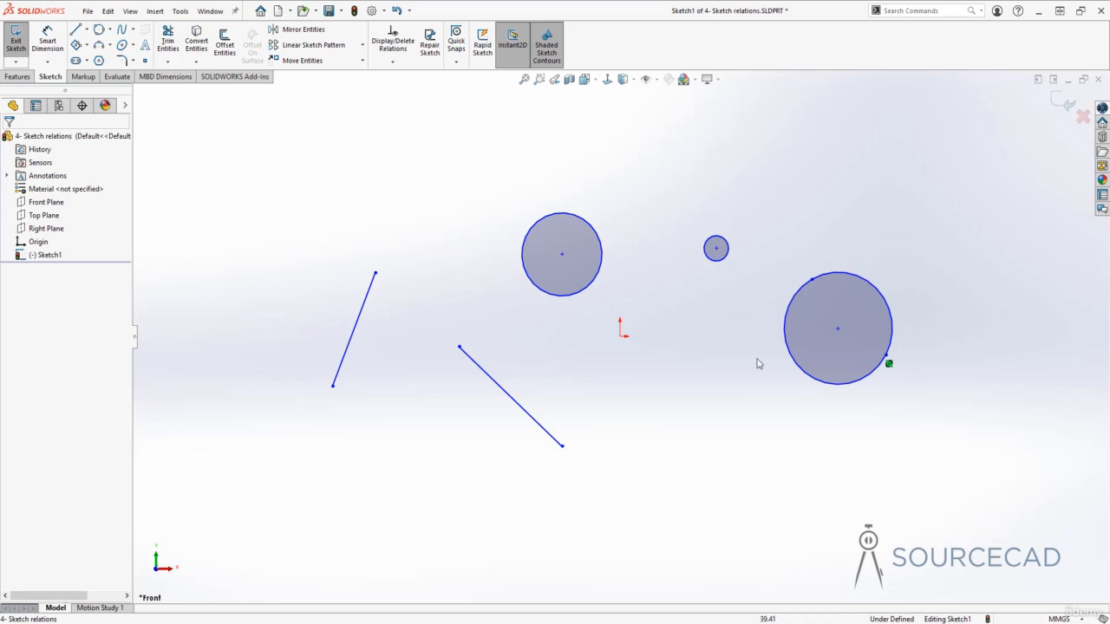
{"action": "left_click_drag", "start_coordinate": [885, 358], "coordinate": [900, 317]}
{"action": "left_click", "coordinate": [937, 364]}
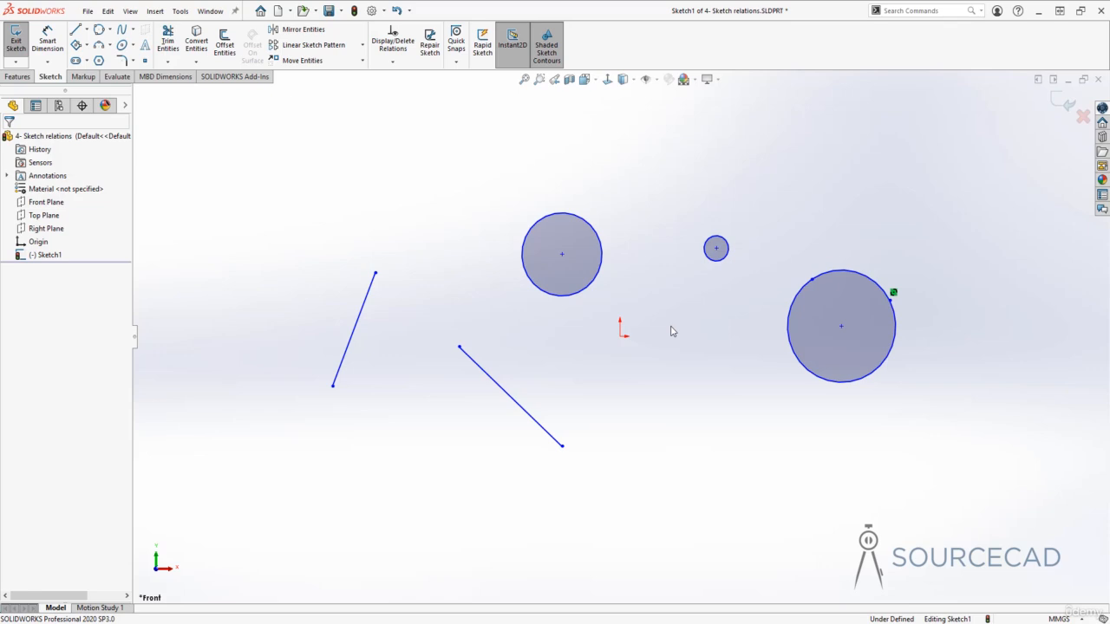
Add a Merge relation between the upper endpoint of the lower diagonal line and the large middle circle's centre, and undo it
{"action": "left_click", "coordinate": [459, 347]}
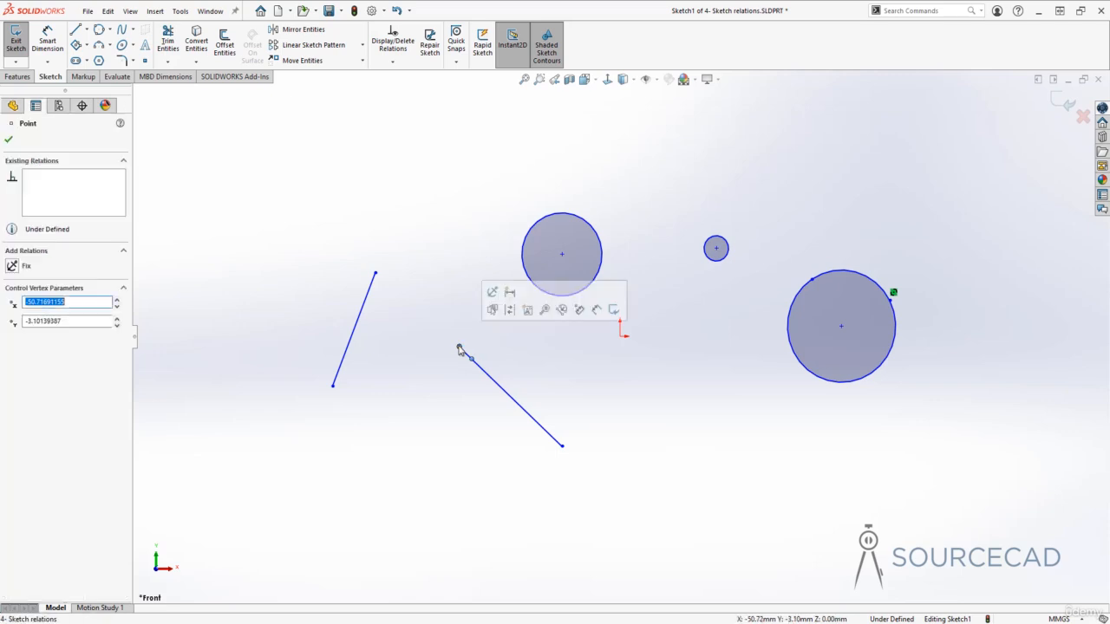
{"action": "left_click", "coordinate": [562, 254]}
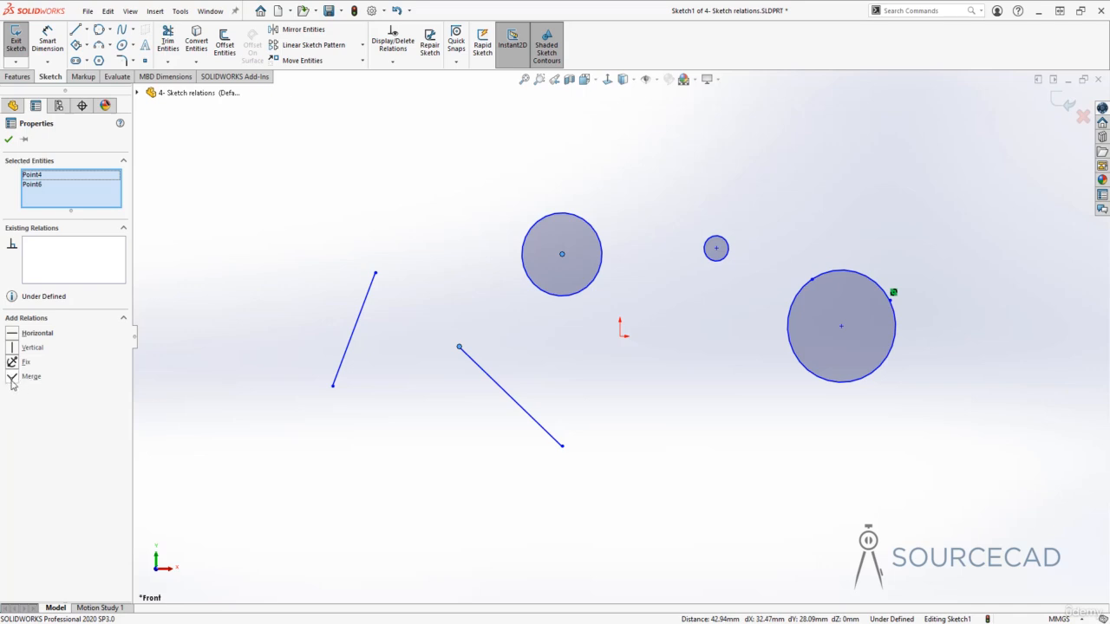
{"action": "left_click", "coordinate": [12, 377]}
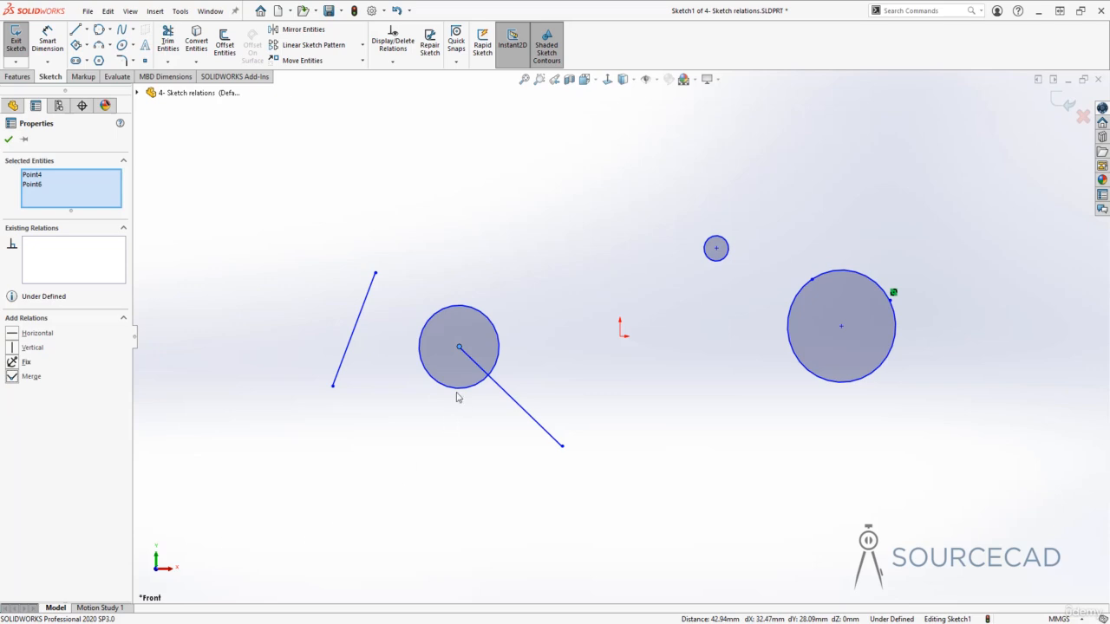
{"action": "left_click", "coordinate": [481, 459]}
{"action": "key", "text": "ctrl+z"}
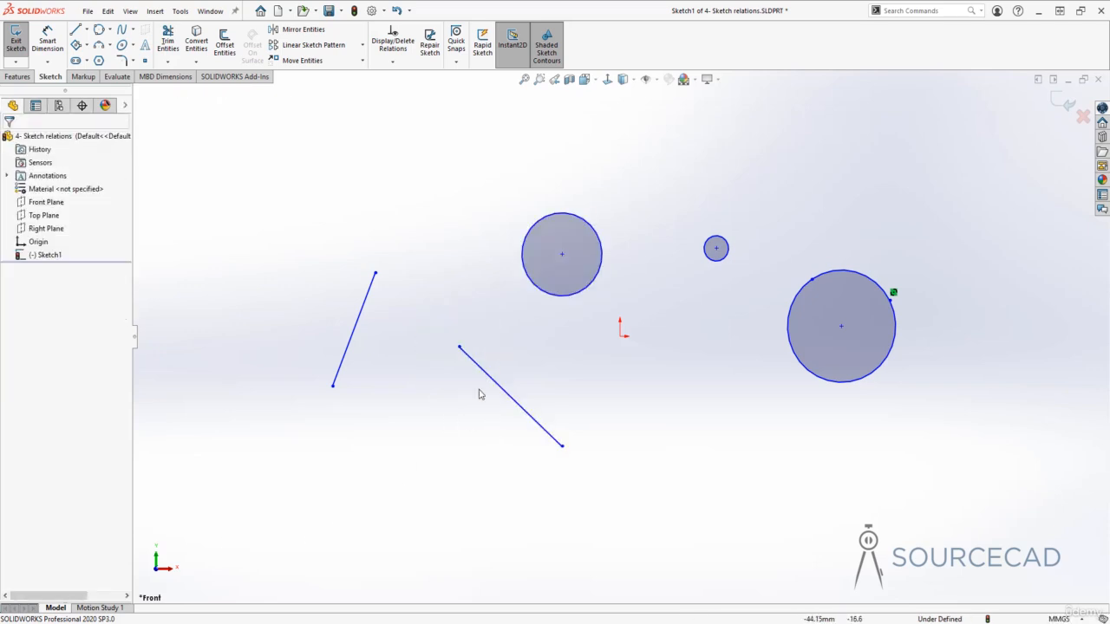
Add a Midpoint relation between the left line and the centre of the large middle circle
{"action": "left_click", "coordinate": [369, 293]}
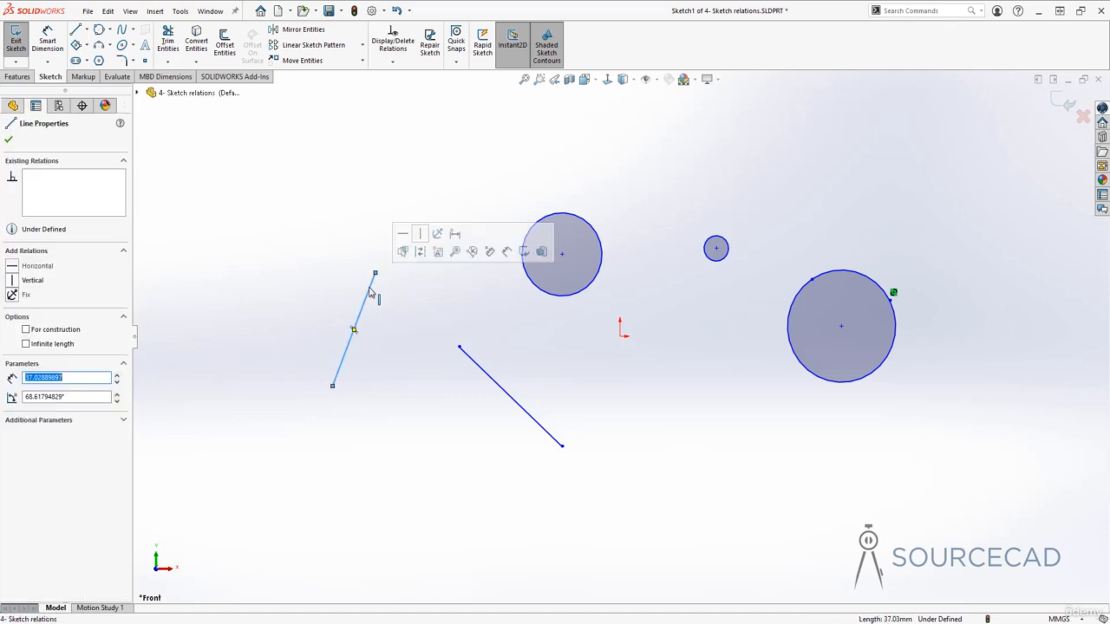
{"action": "left_click", "coordinate": [562, 254]}
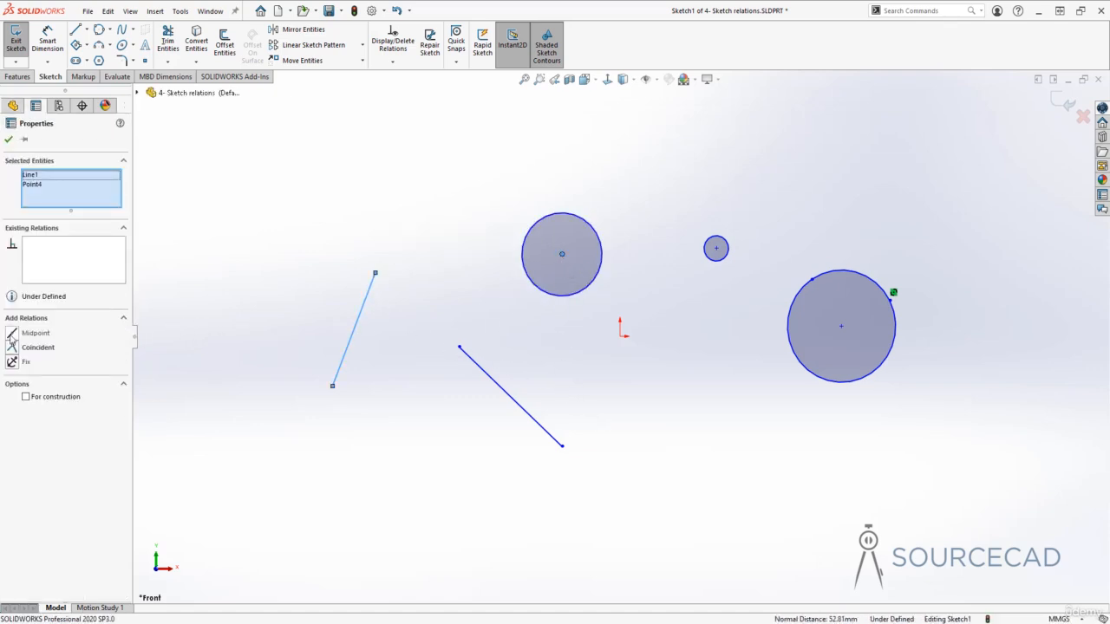
{"action": "left_click", "coordinate": [12, 334]}
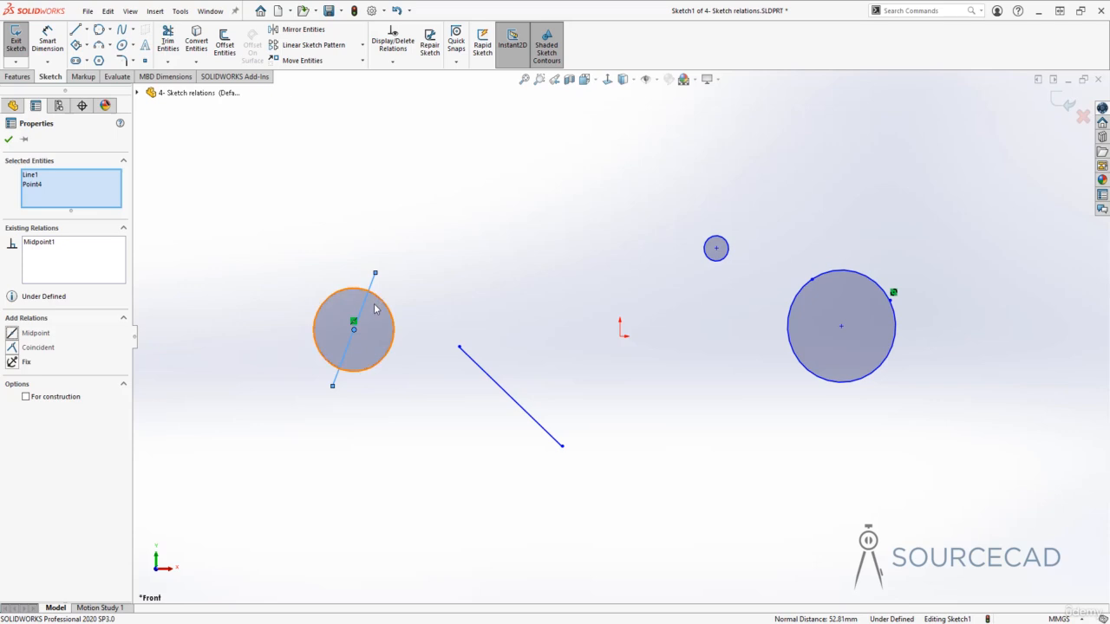
{"action": "left_click", "coordinate": [521, 289]}
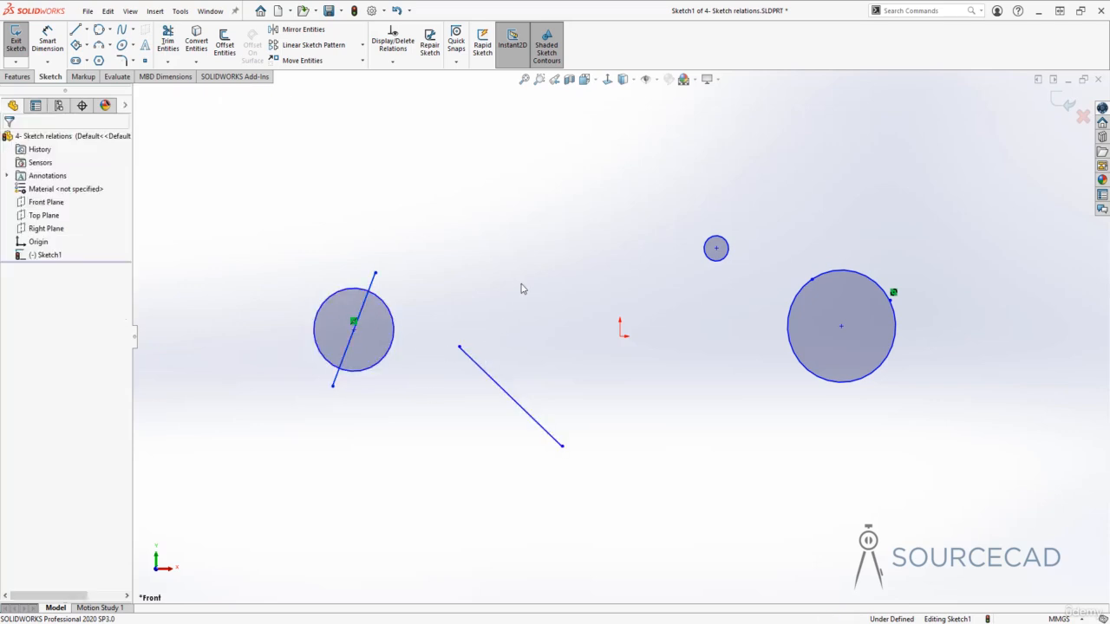